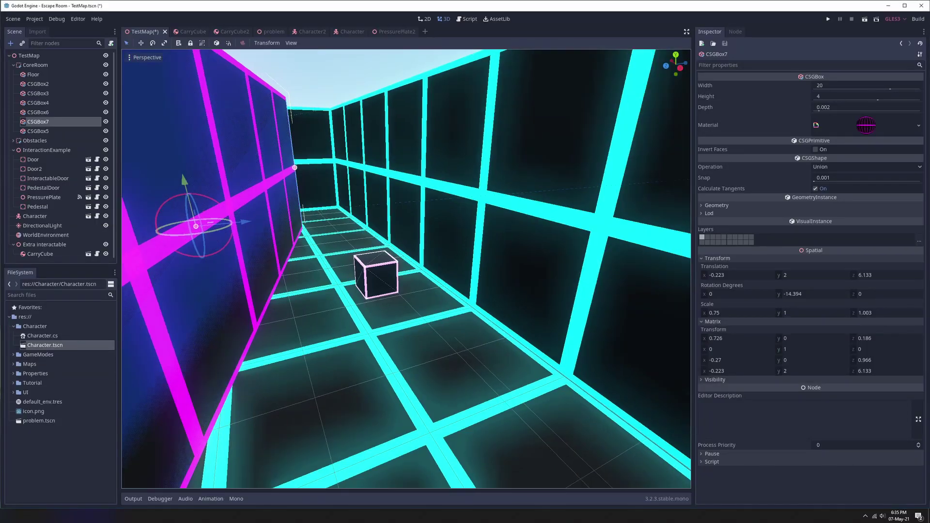
Fly and orbit the viewport around the room to inspect the magenta wall, ramp and corridor
right_click_drag(406, 269, 382, 349)
right_click_drag(402, 298, 471, 321)
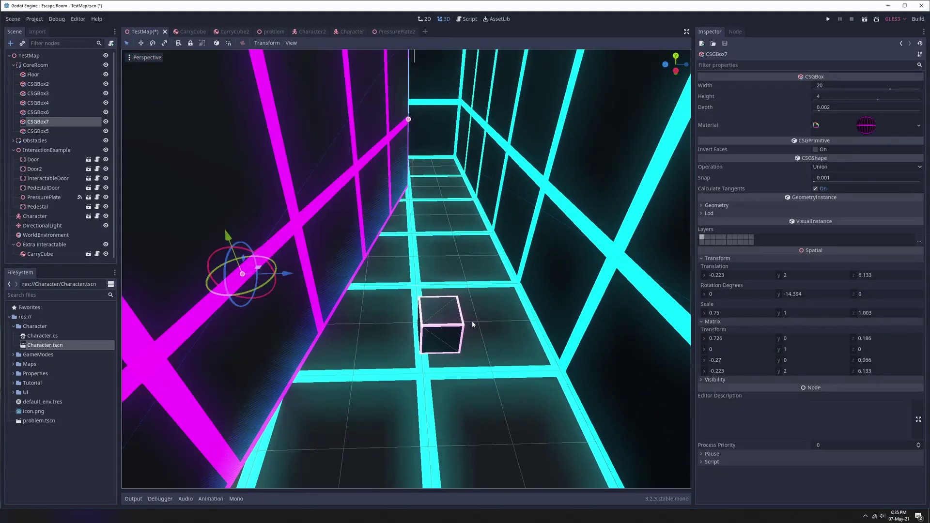
mouse_move(461, 351)
middle_mouse_down()
mouse_move(475, 331)
mouse_move(466, 349)
middle_mouse_up()
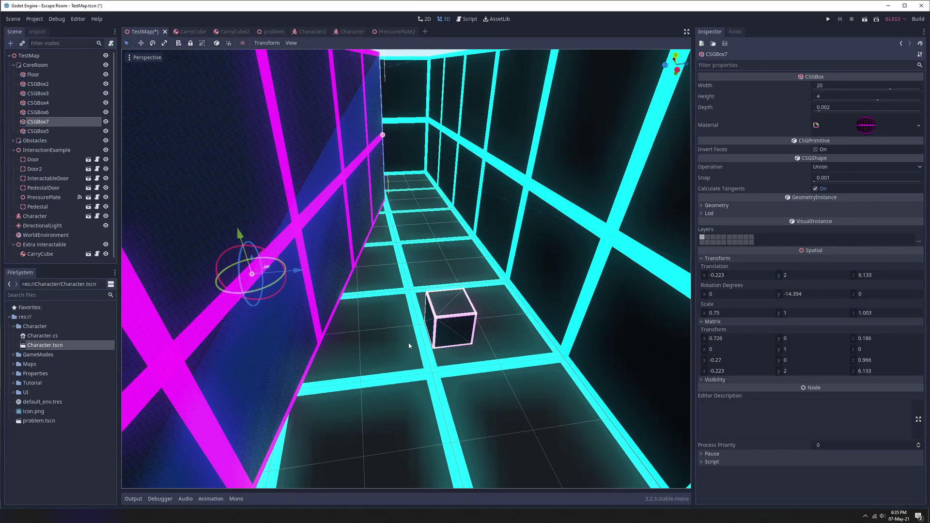
scroll(413, 338, "down", 2)
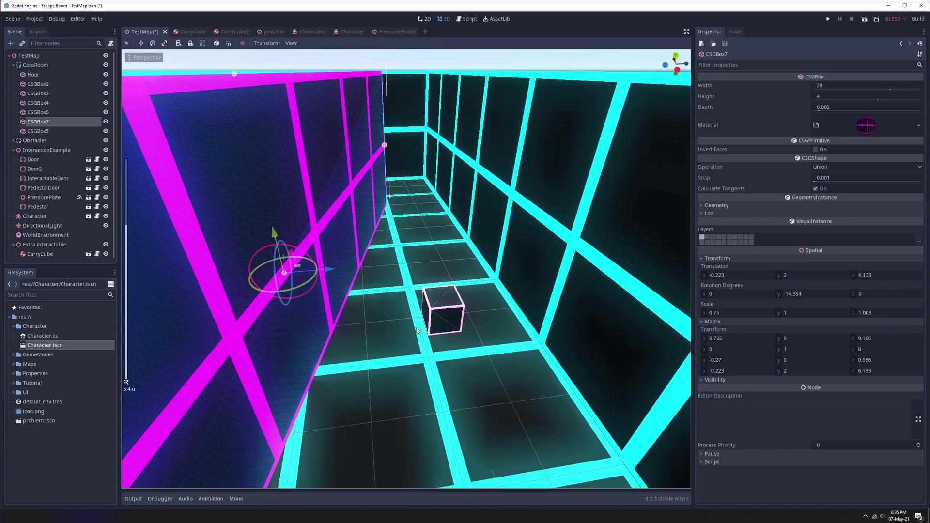
scroll(417, 331, "down", 10)
middle_click_drag(417, 331, 500, 268)
key("w")
mouse_move(438, 254)
right_mouse_down()
mouse_move(444, 290)
mouse_move(439, 255)
right_mouse_up()
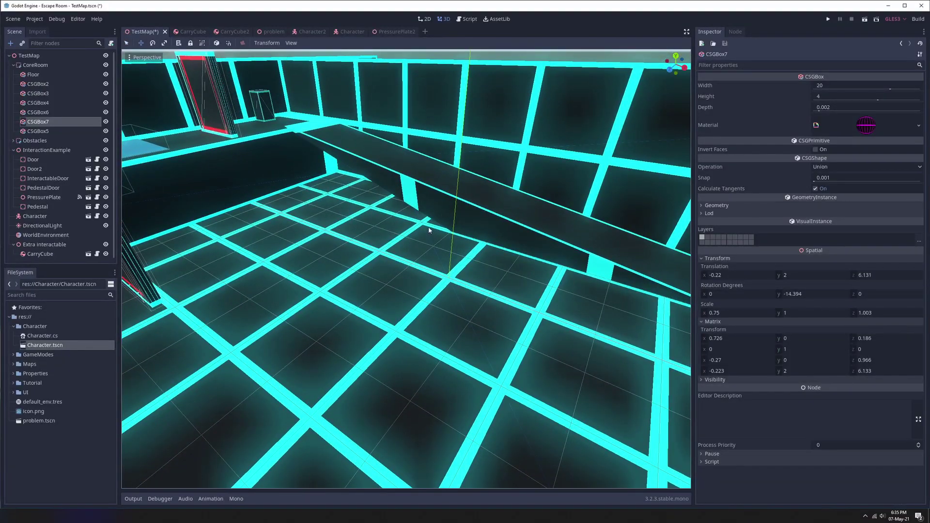
mouse_move(510, 253)
middle_mouse_down()
mouse_move(526, 249)
mouse_move(507, 248)
middle_mouse_up()
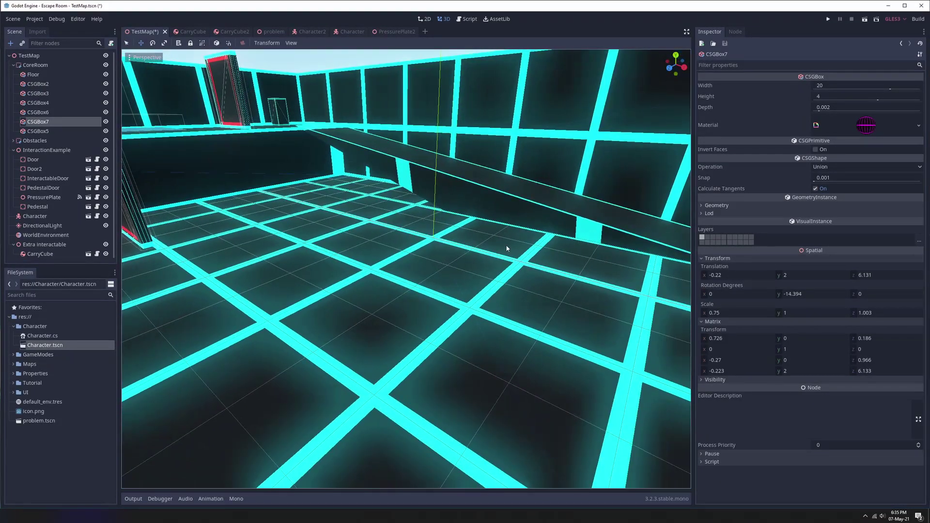
right_click_drag(507, 249, 516, 255)
middle_click_drag(499, 242, 375, 188)
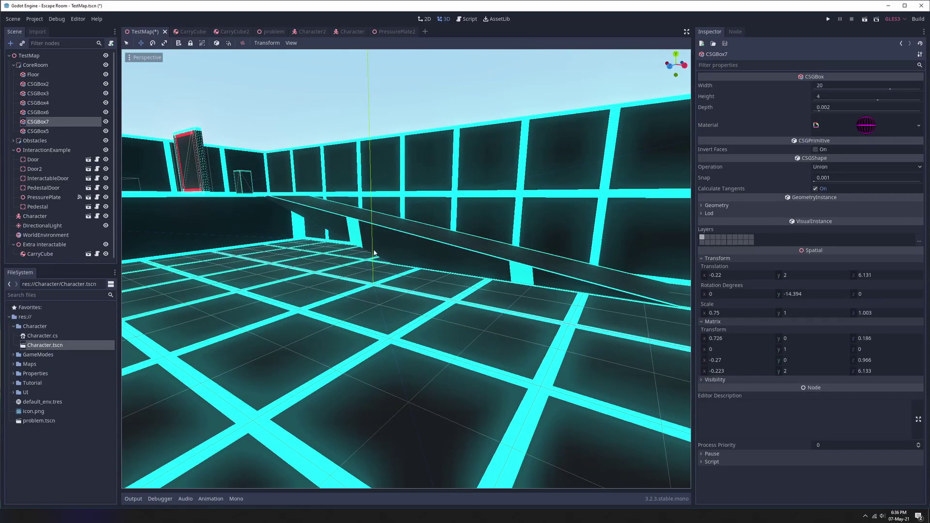
key("w")
right_click_drag(582, 294, 549, 290)
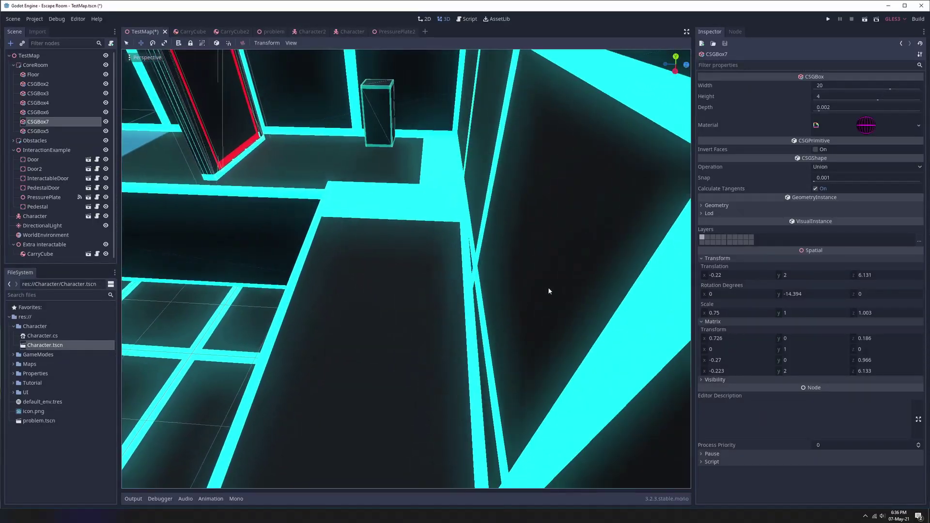
right_click_drag(458, 215, 577, 220)
key("s")
key("d")
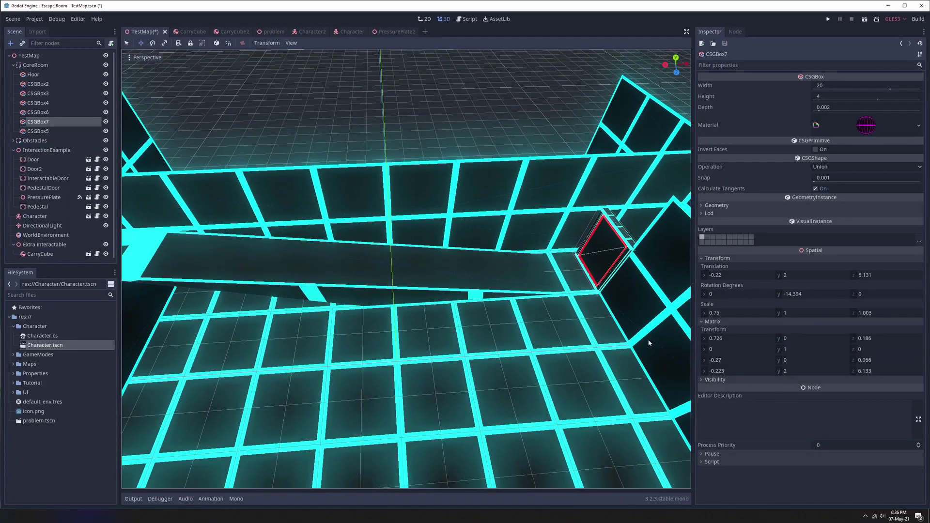
key("s")
mouse_move(648, 343)
right_mouse_down()
mouse_move(504, 337)
mouse_move(576, 344)
mouse_move(633, 336)
right_mouse_up()
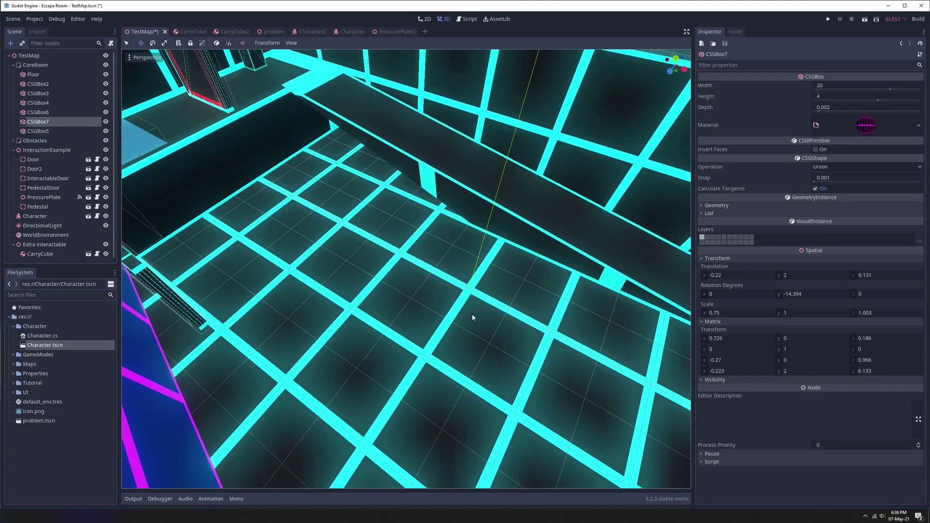
right_click_drag(473, 315, 373, 301)
key("d")
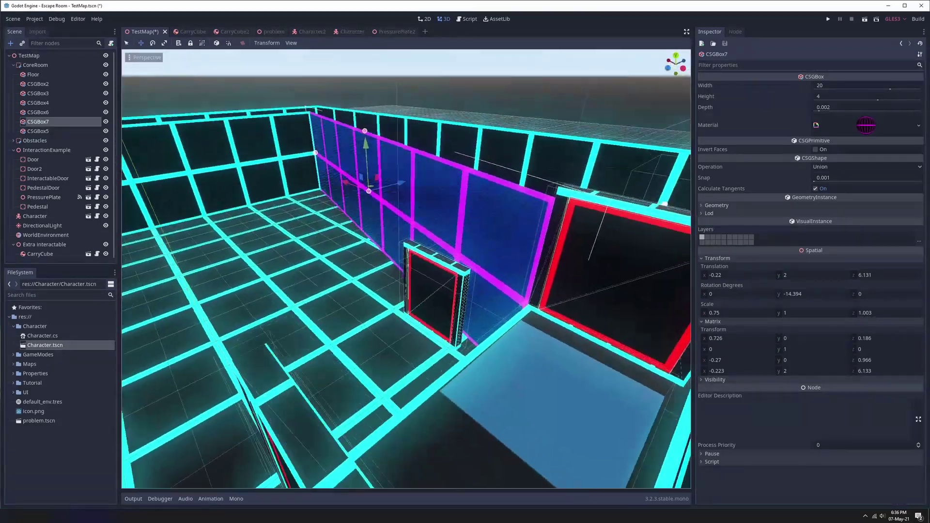
right_click_drag(456, 298, 527, 186)
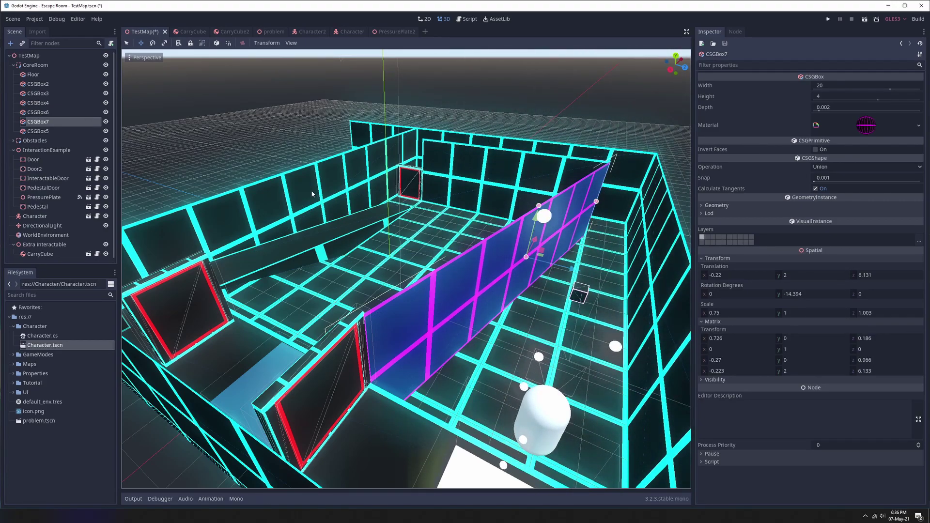
Select and frame CSGBox4, then lift it to translation 10, 9.371, 0 above the room
left_click(38, 112)
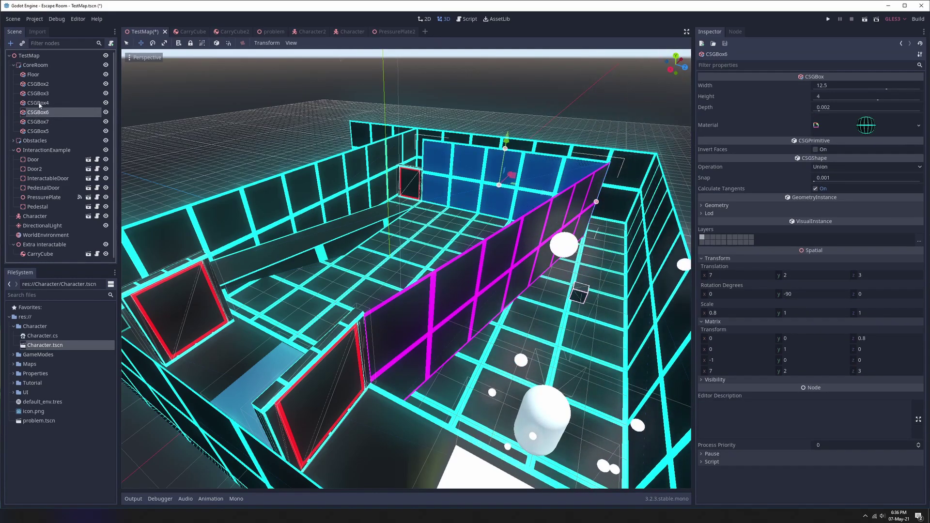
left_click(38, 103)
key("f")
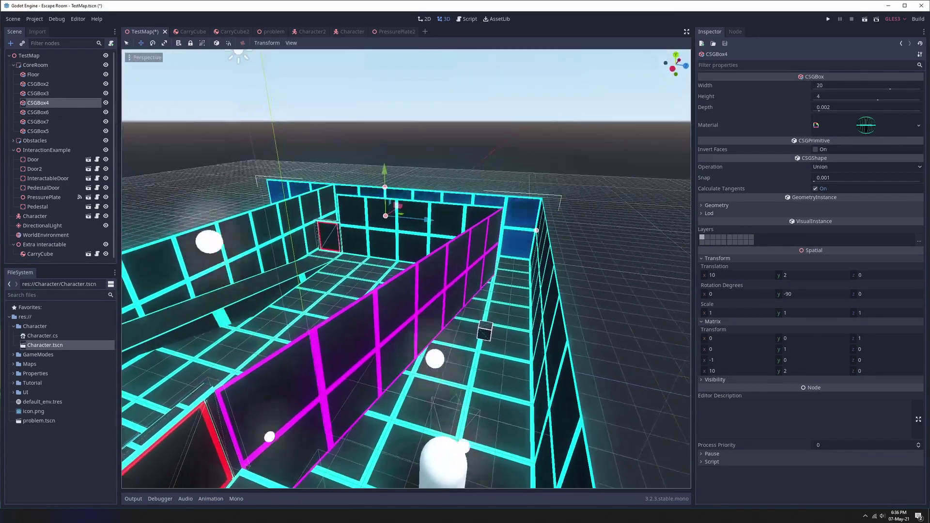
right_click_drag(559, 161, 559, 162)
key("f")
middle_click_drag(560, 162, 430, 150)
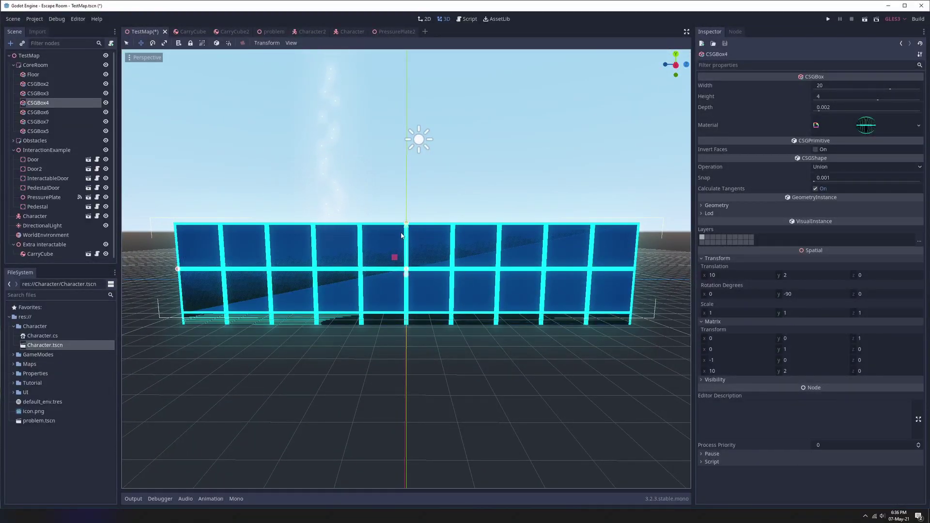
left_click_drag(407, 231, 397, 40)
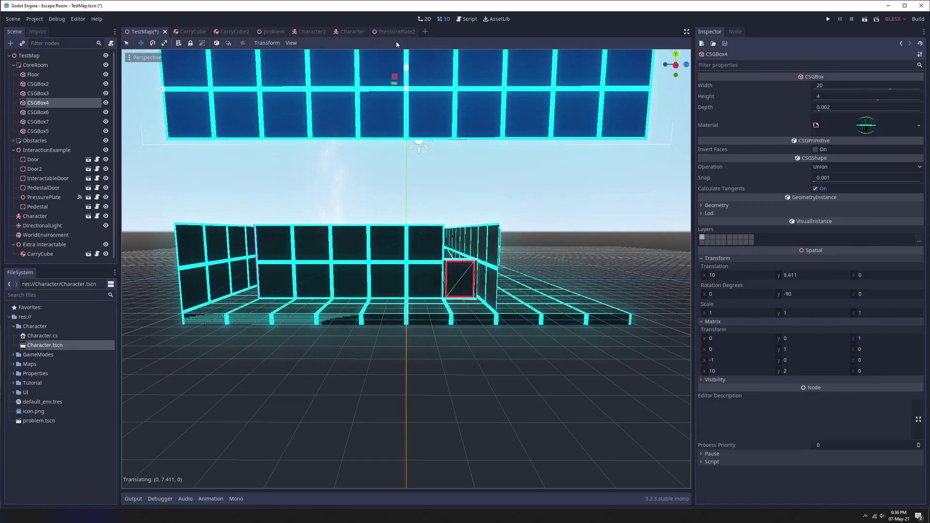
middle_click_drag(454, 154, 341, 83)
right_click_drag(406, 262, 406, 278)
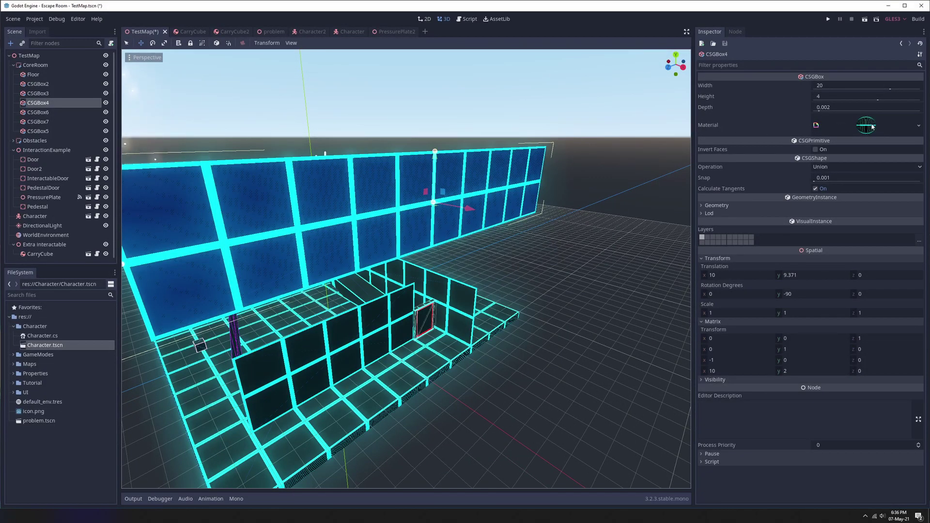
Edit CSGBox4's DefaultGrid.tres material and expand Shader Param to show Tiling 10×2 and Emission Multiplier 2
left_click(918, 126)
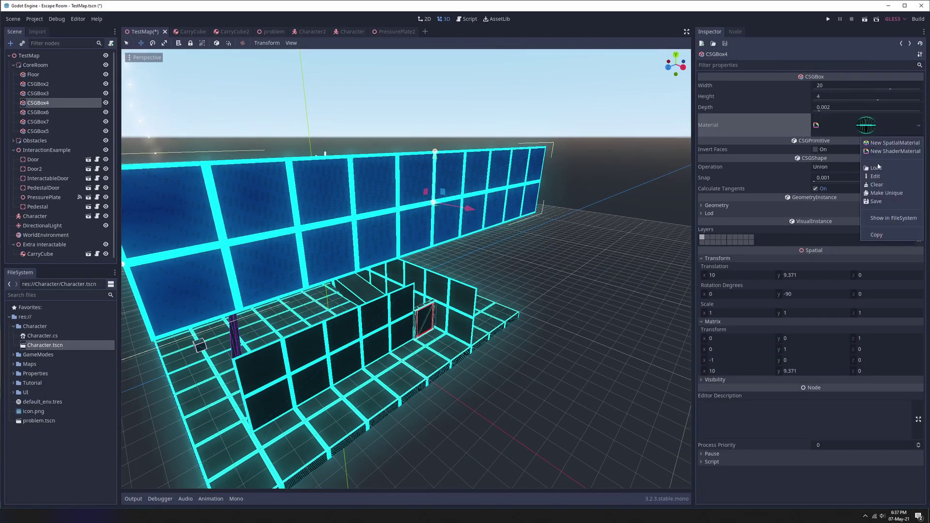
left_click(853, 125)
left_click(279, 33)
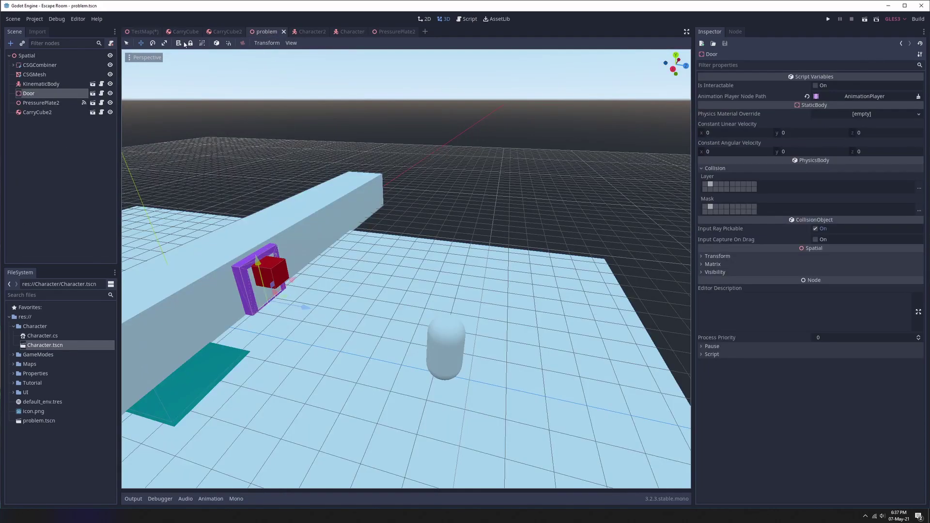
left_click(130, 33)
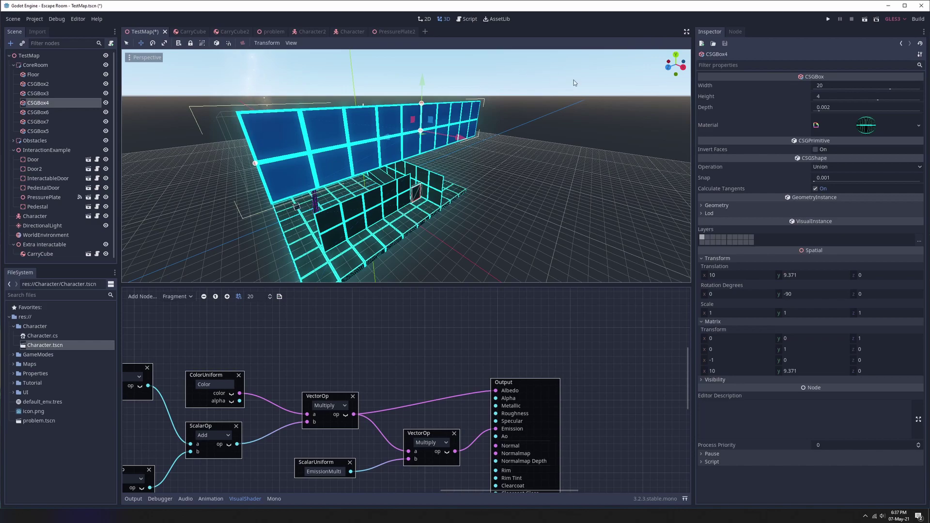
left_click(890, 128)
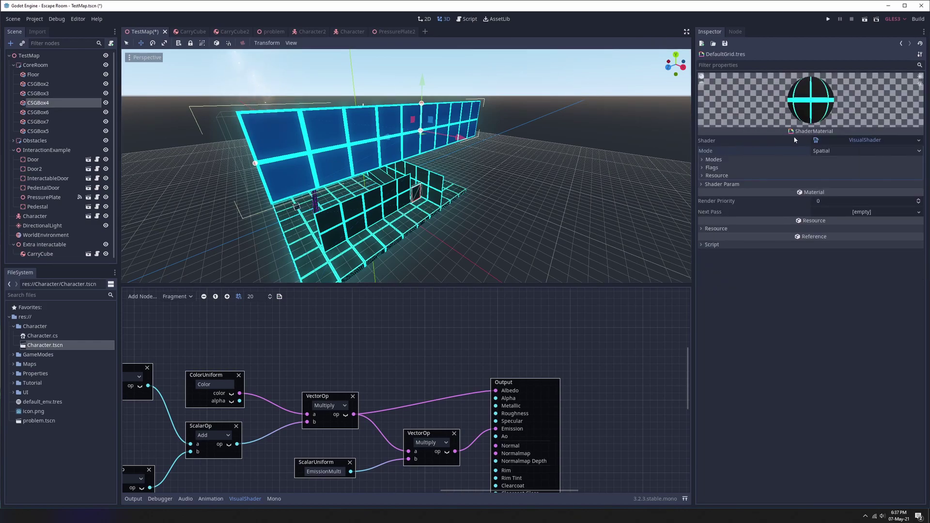
left_click(855, 142)
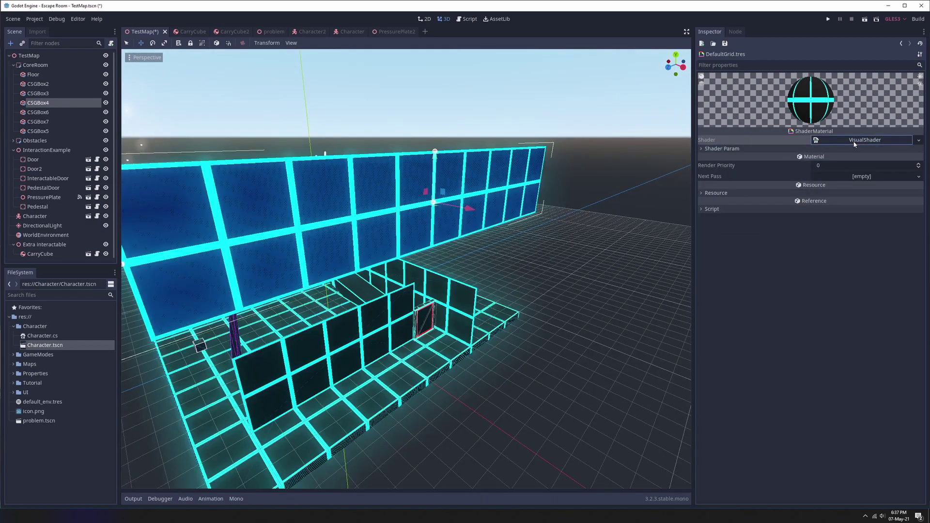
left_click(715, 148)
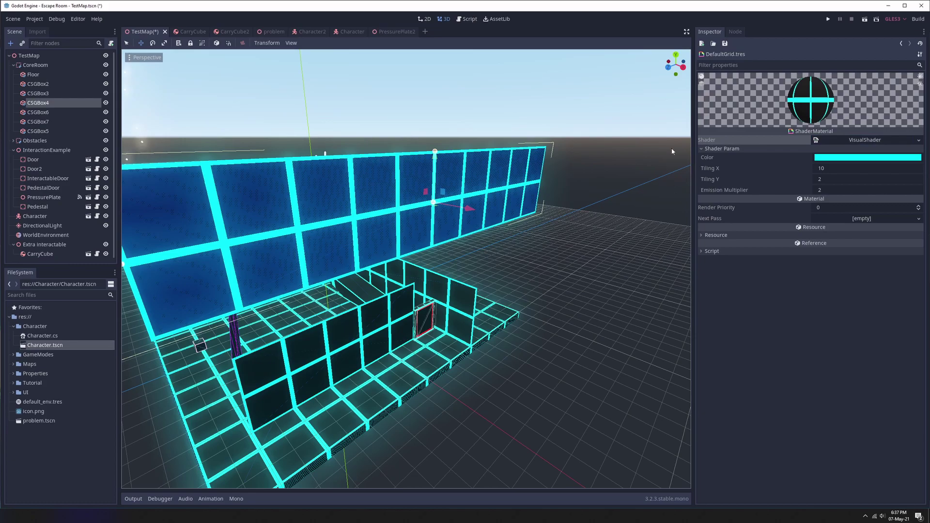
Recolour the grid yellow-green, set Tiling to 16.024 by 5.04, and Emission Multiplier to 8.467
middle_click_drag(576, 213, 513, 212)
scroll(513, 212, "down", 5)
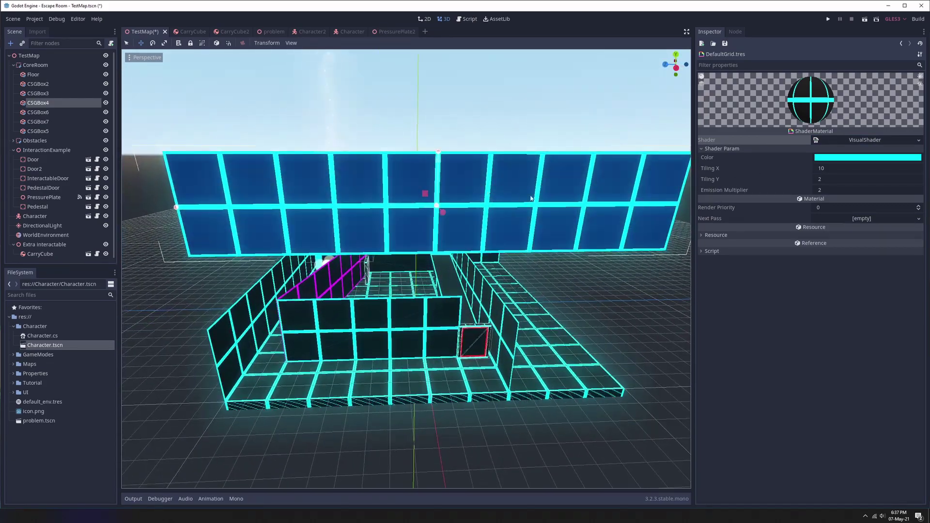
left_click(827, 156)
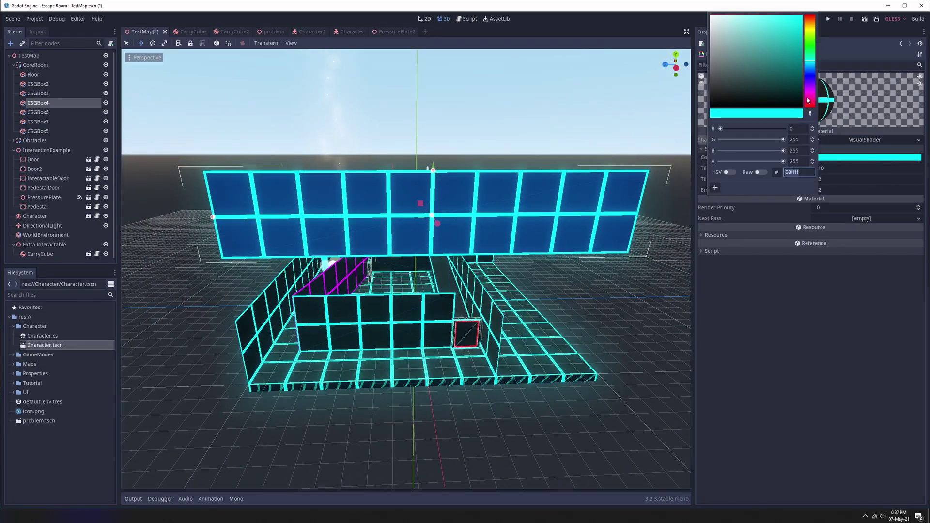
left_click_drag(808, 101, 813, 32)
left_click(763, 197)
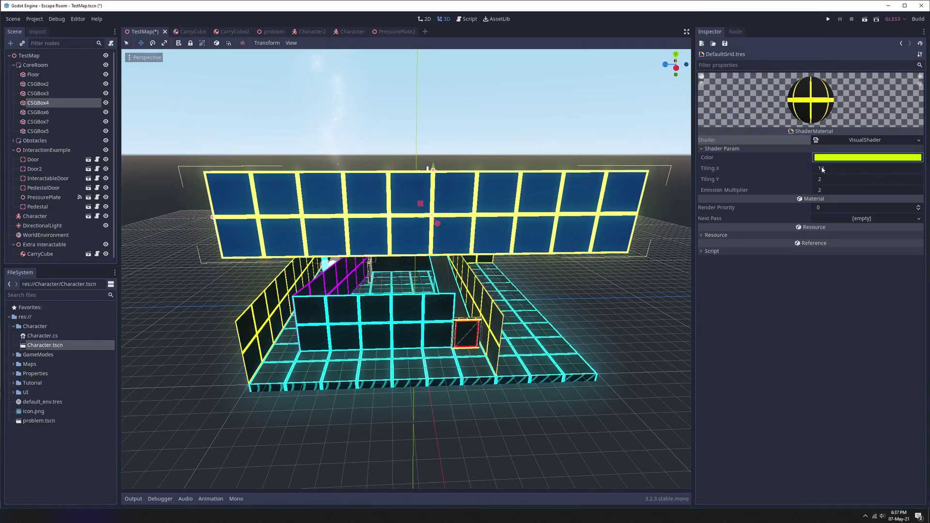
left_click_drag(822, 169, 835, 191)
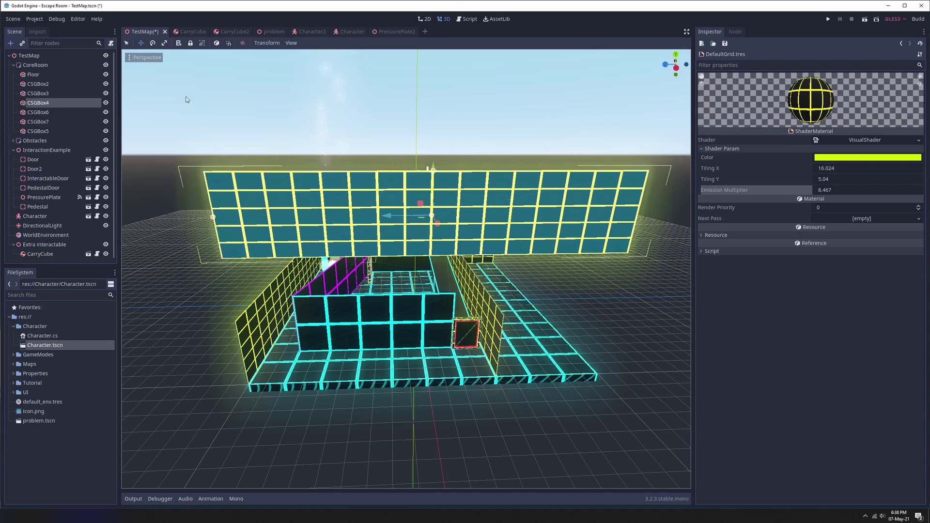
left_click(837, 190)
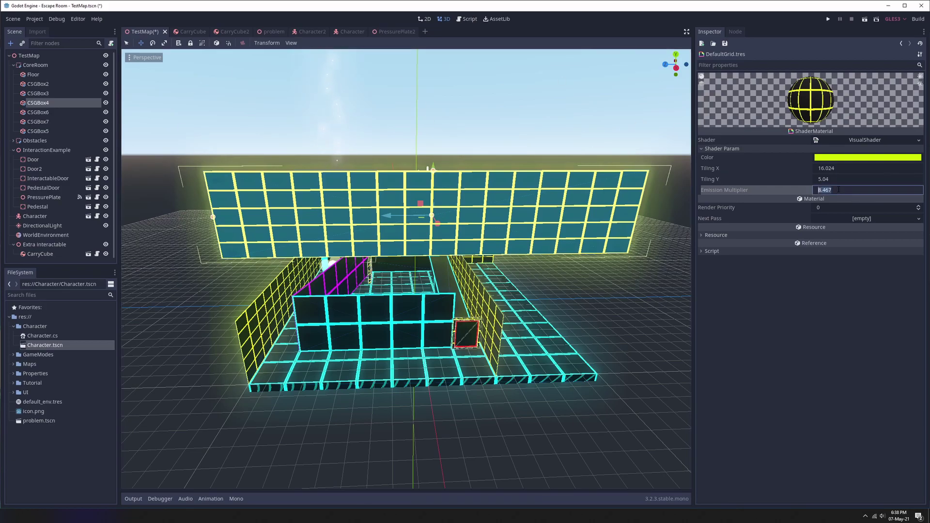
Set the grid's Emission Multiplier to 0, then back to 2, and check the wall's glow
type("0")
key("Return")
middle_click_drag(659, 208, 436, 266)
left_click_drag(837, 191, 902, 190)
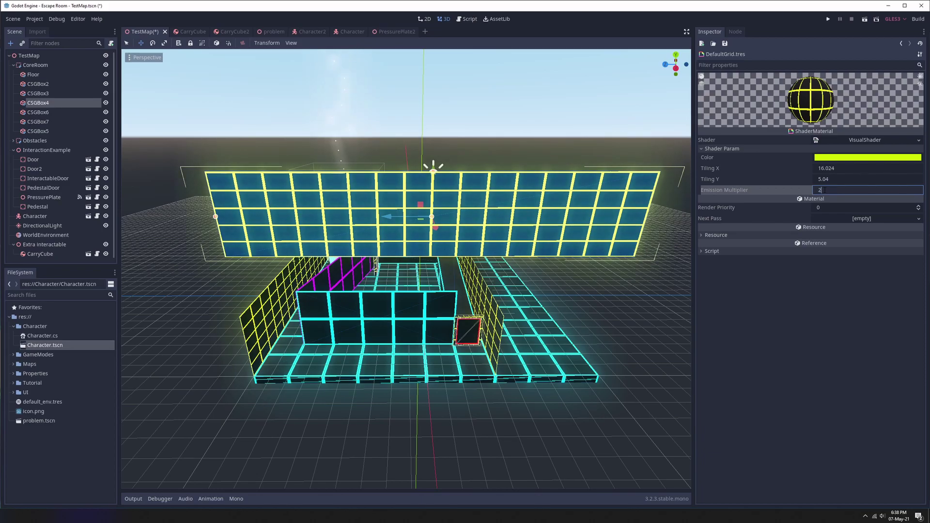
key("Return")
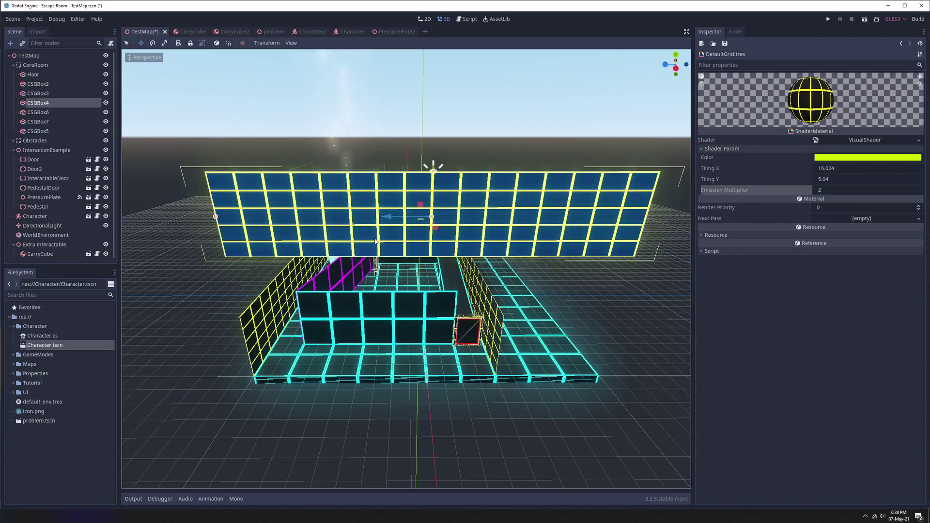
middle_click_drag(376, 241, 655, 159)
middle_click_drag(351, 217, 252, 340)
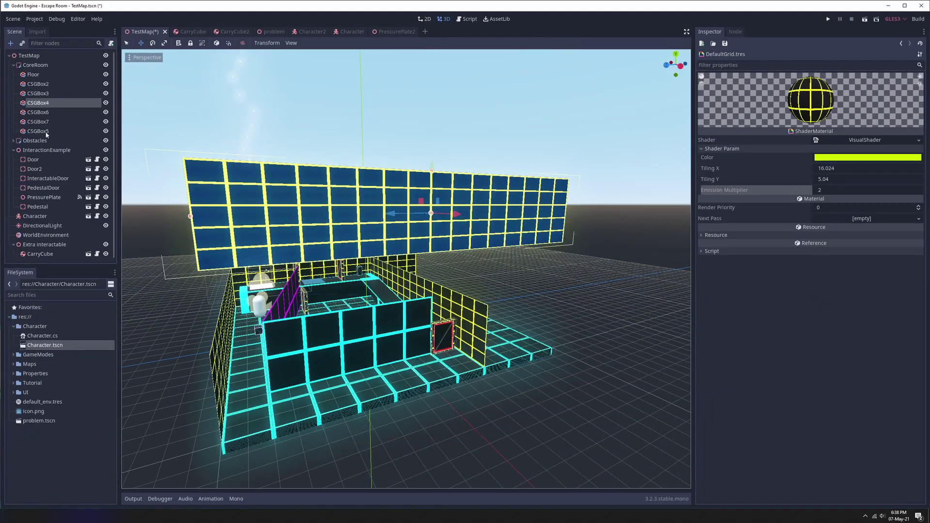
Inspect the Floor's own cyan grid shader tiled 10 by 10, then reselect the upper wall CSGBox4
left_click(33, 75)
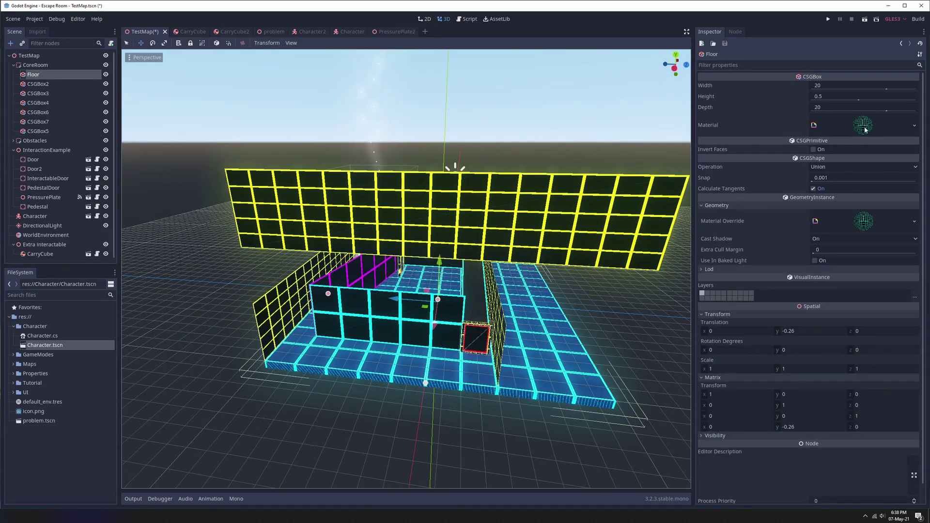
left_click(865, 128)
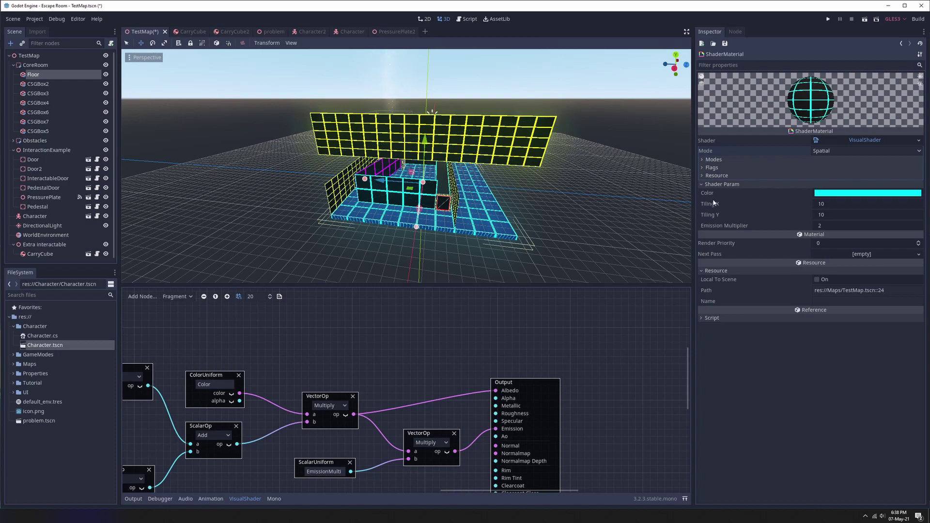
double_click(40, 253)
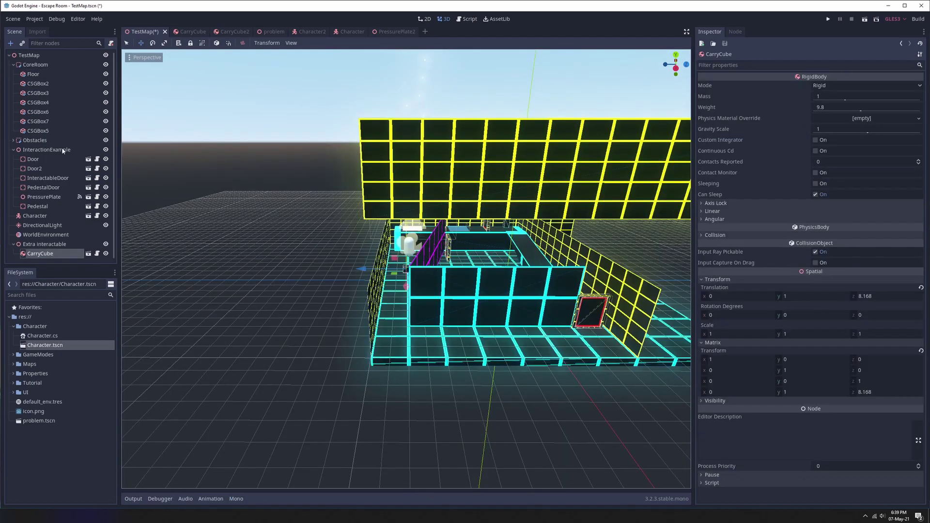
left_click(31, 75)
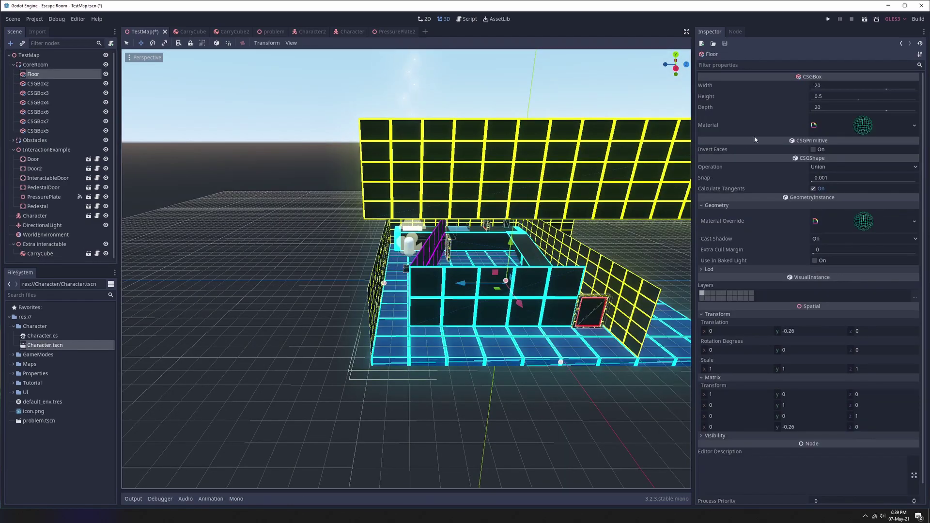
left_click(914, 126)
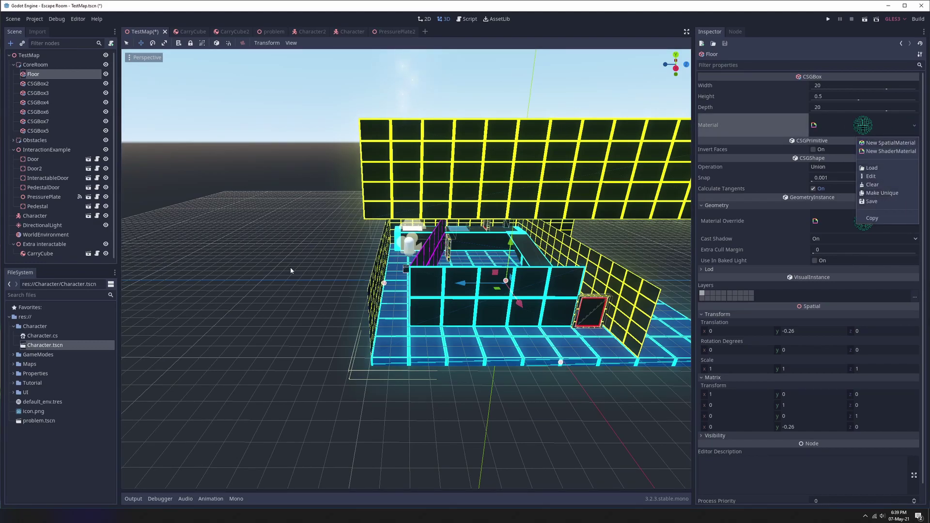
mouse_move(290, 268)
middle_mouse_down()
mouse_move(334, 263)
mouse_move(301, 266)
middle_mouse_up()
left_click_drag(457, 139, 458, 139)
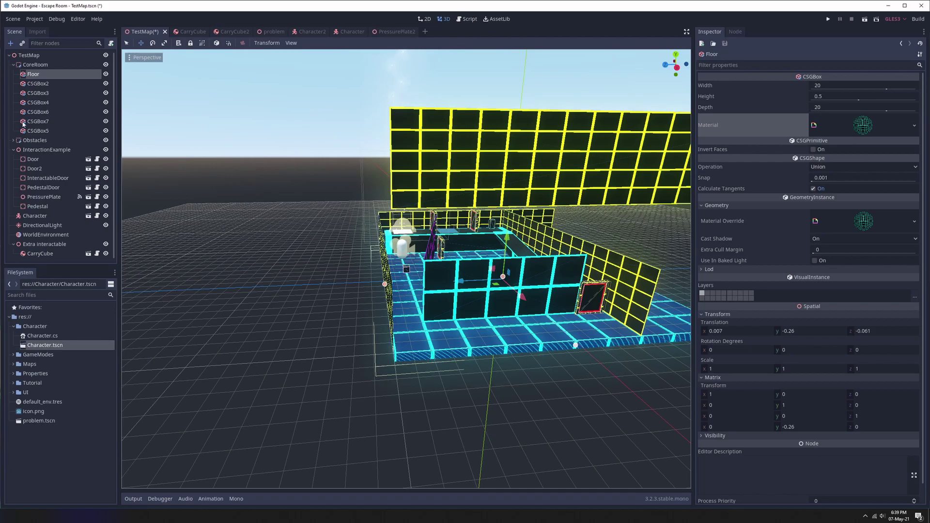
left_click(30, 122)
left_click(612, 156)
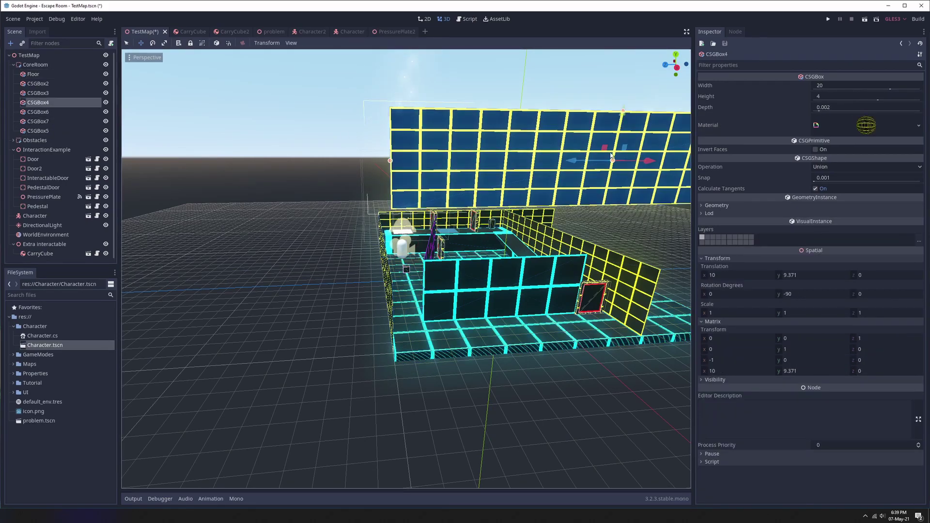
Make CSGBox4's grid material unique and set its Color to magenta
left_click(920, 125)
left_click(885, 194)
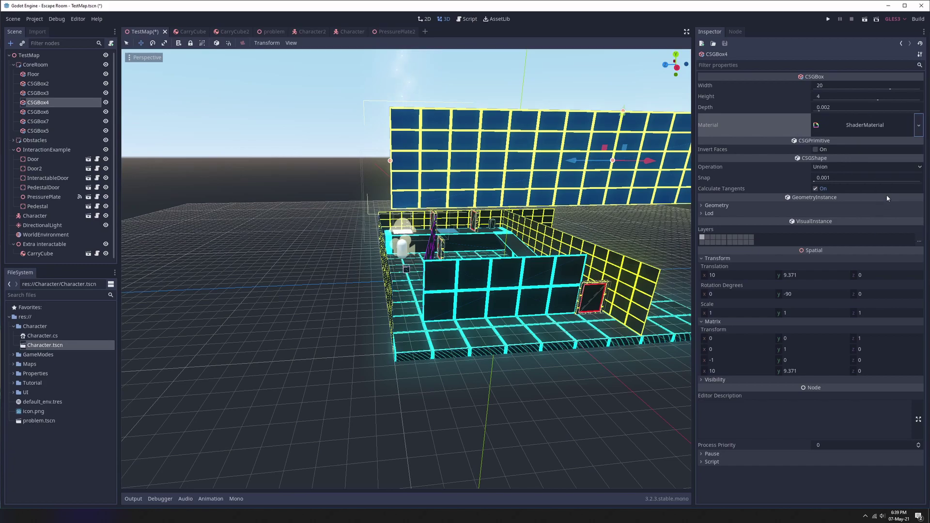
left_click(869, 126)
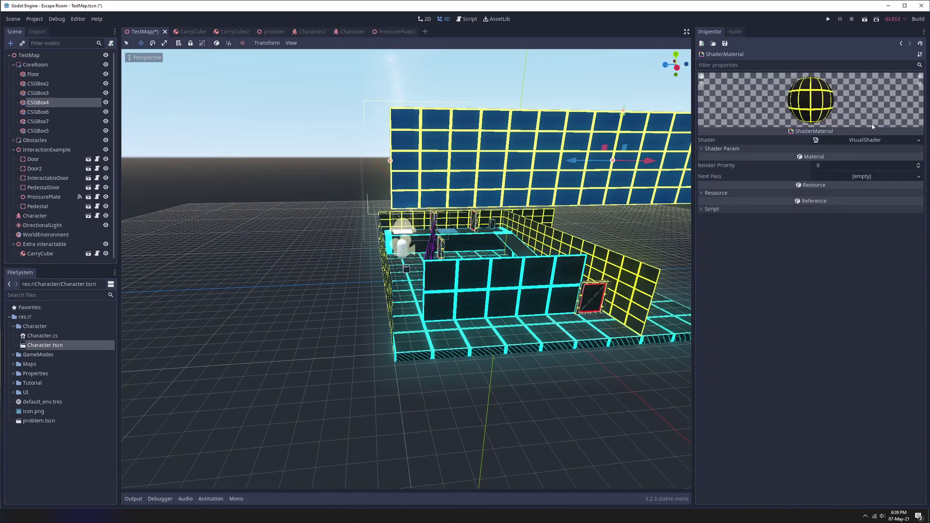
left_click(708, 149)
left_click(849, 158)
mouse_move(810, 95)
left_mouse_down()
mouse_move(810, 77)
mouse_move(814, 90)
left_mouse_up()
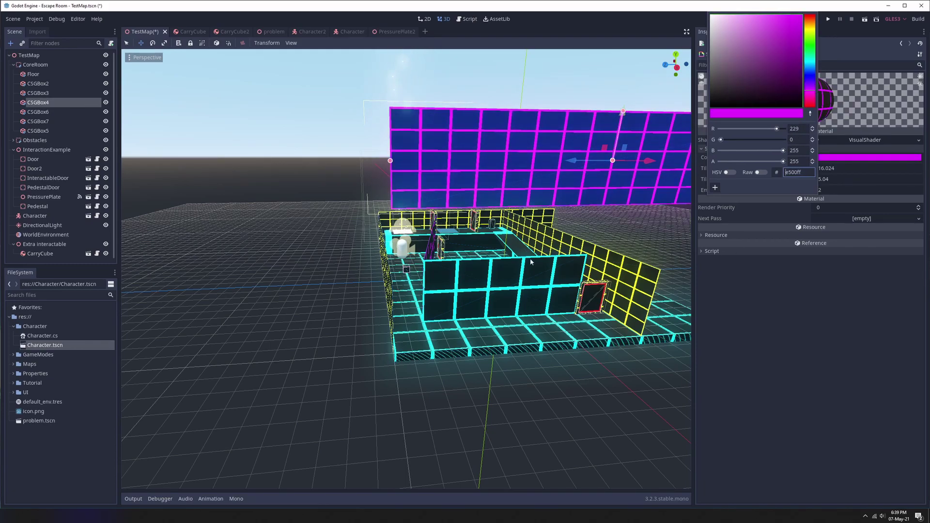
middle_click_drag(530, 258, 486, 298)
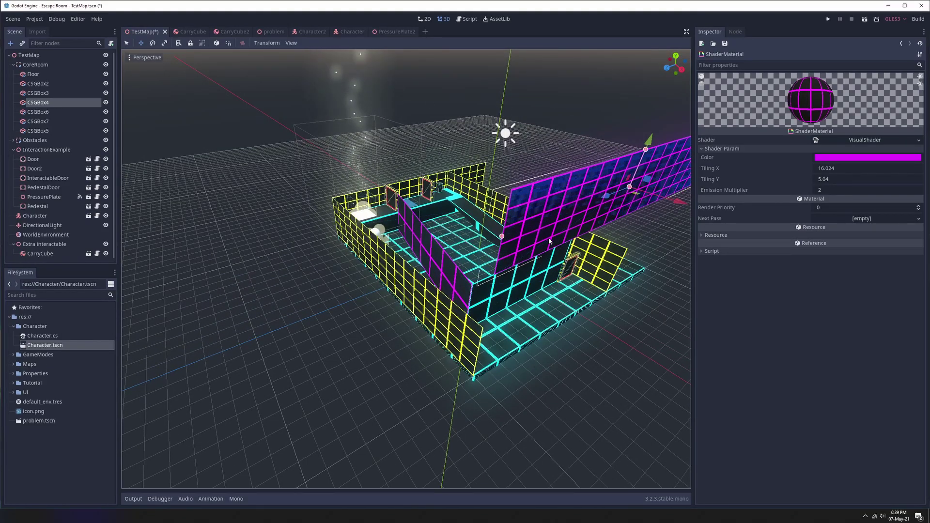
middle_click_drag(401, 138, 655, 211)
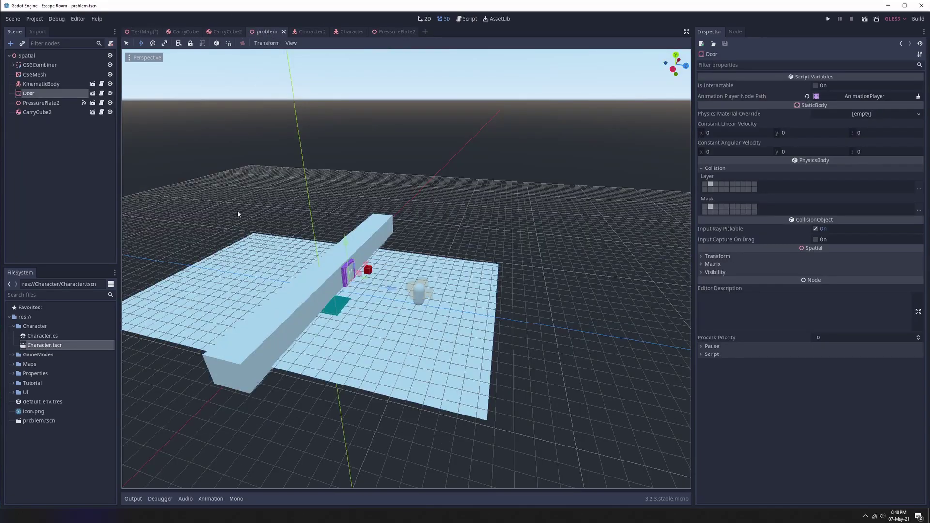
Under CSGCombiner, rename the flat CSGBox2 plane node to 'Floor'
left_click(14, 65)
left_click(37, 77)
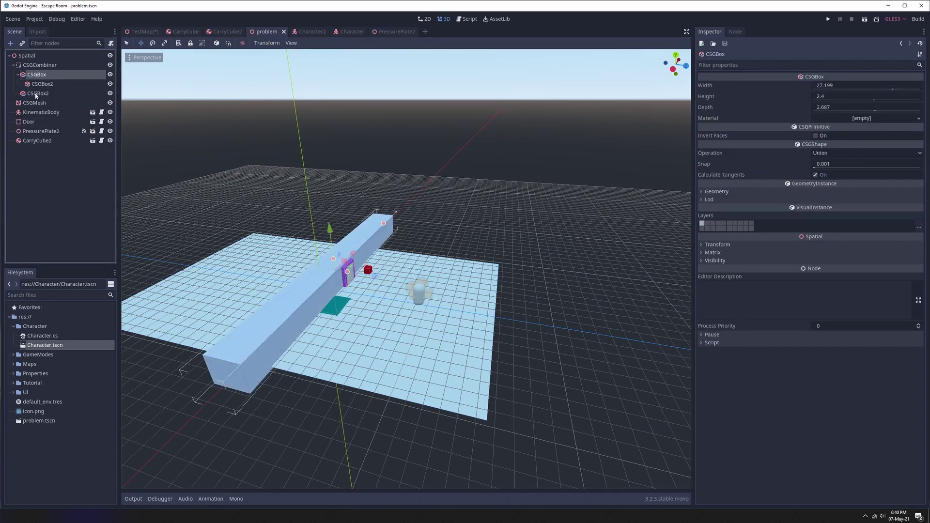
left_click(36, 95)
double_click(36, 95)
type("Floor")
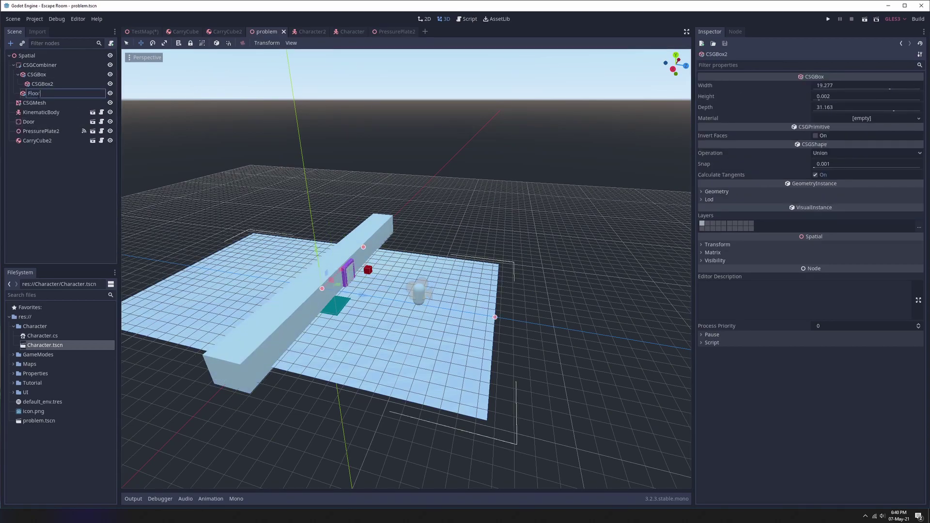
key("Return")
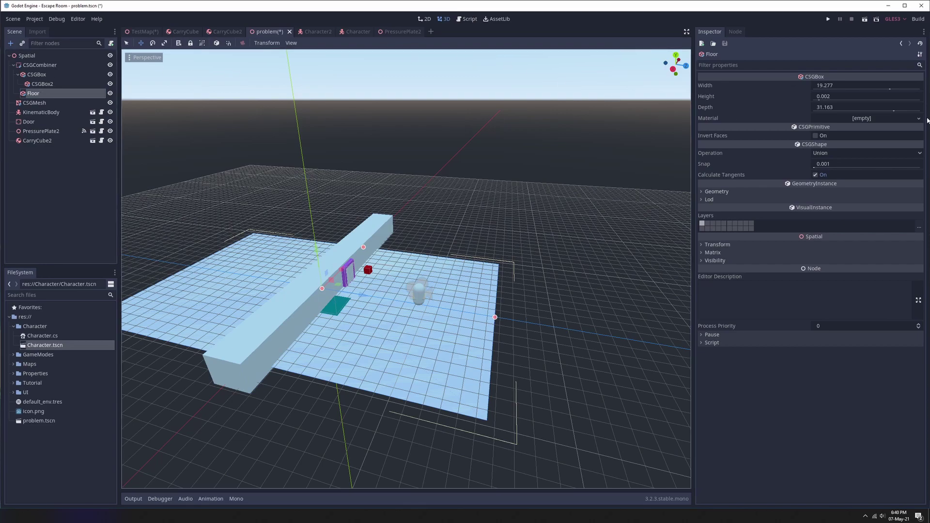
Give the Floor a new ShaderMaterial with a new empty Shader and open it in the Shader editor
left_click(902, 118)
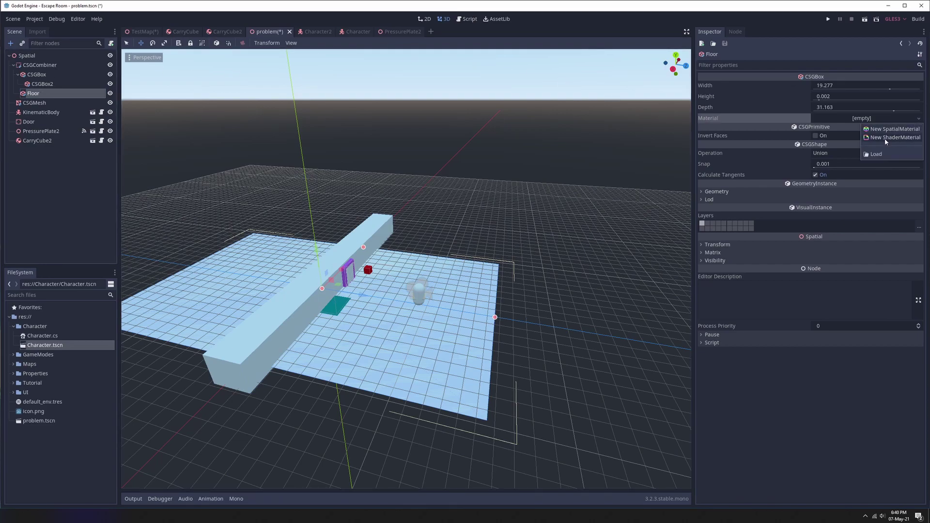
left_click(894, 138)
left_click(880, 122)
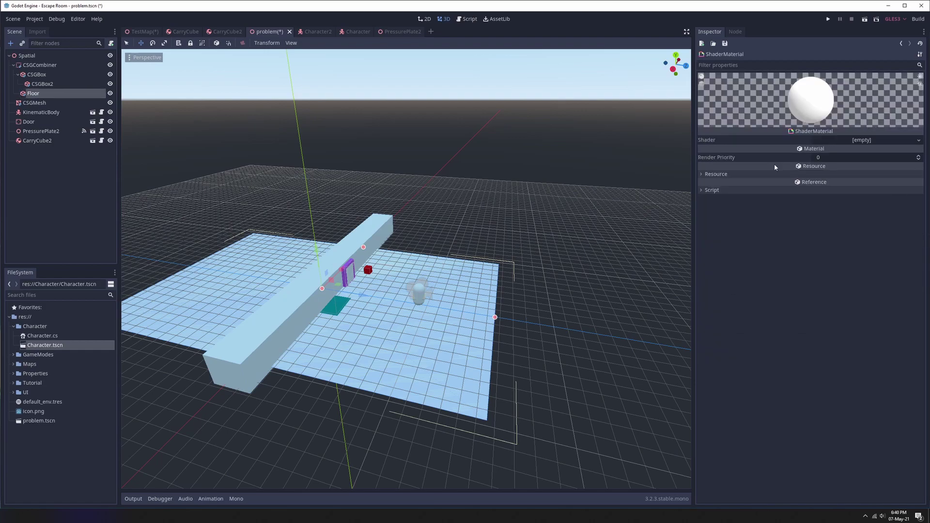
left_click(919, 140)
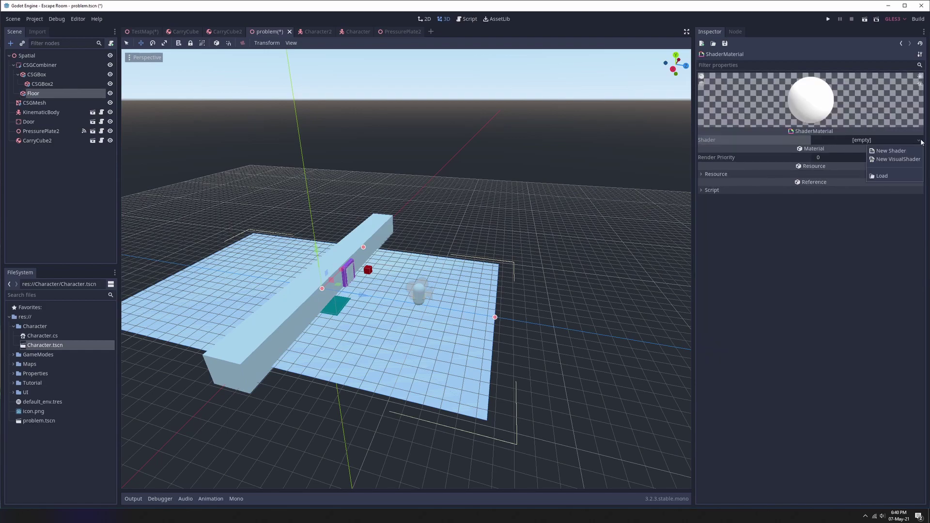
left_click(885, 154)
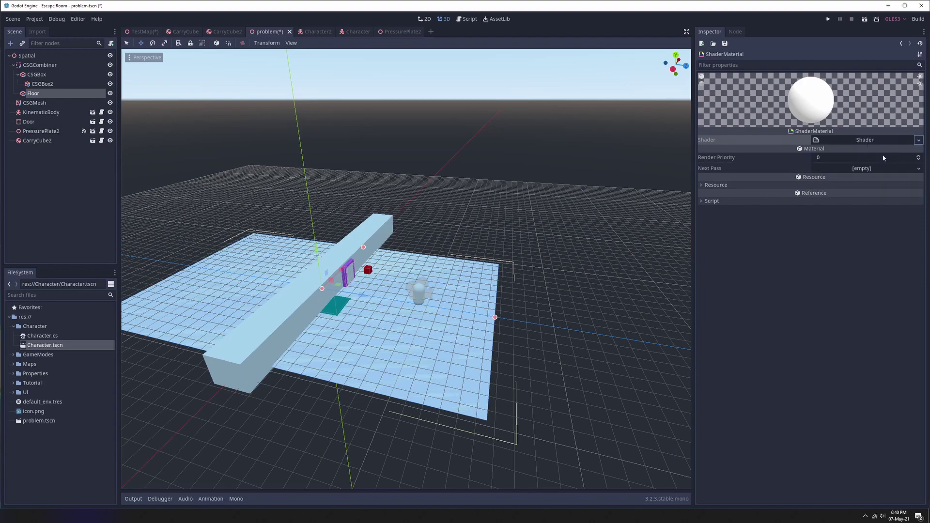
left_click(871, 141)
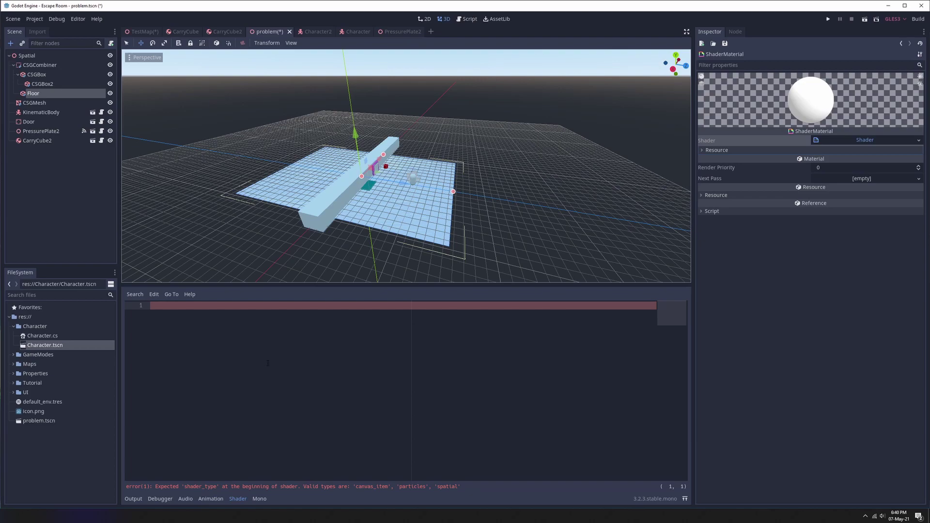
left_click(920, 140)
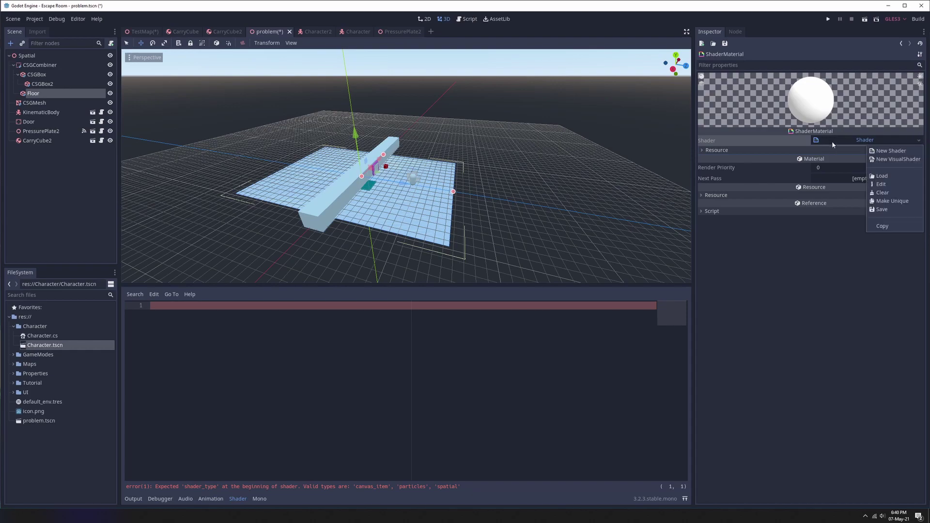
Replace the shader with a new VisualShader and feed a ColorConstant node into Output's Albedo
left_click(899, 159)
middle_click_drag(325, 429, 396, 364)
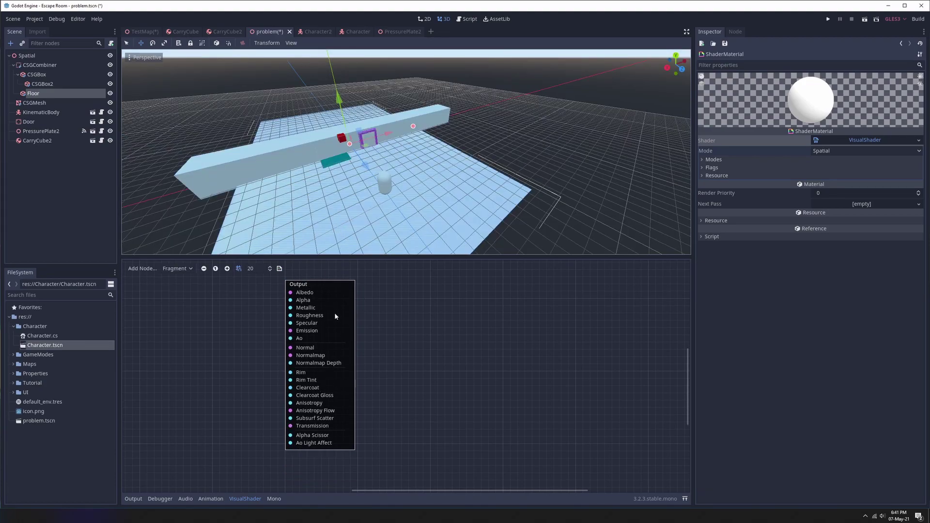
middle_click_drag(396, 323, 452, 333)
left_click_drag(347, 304, 199, 340)
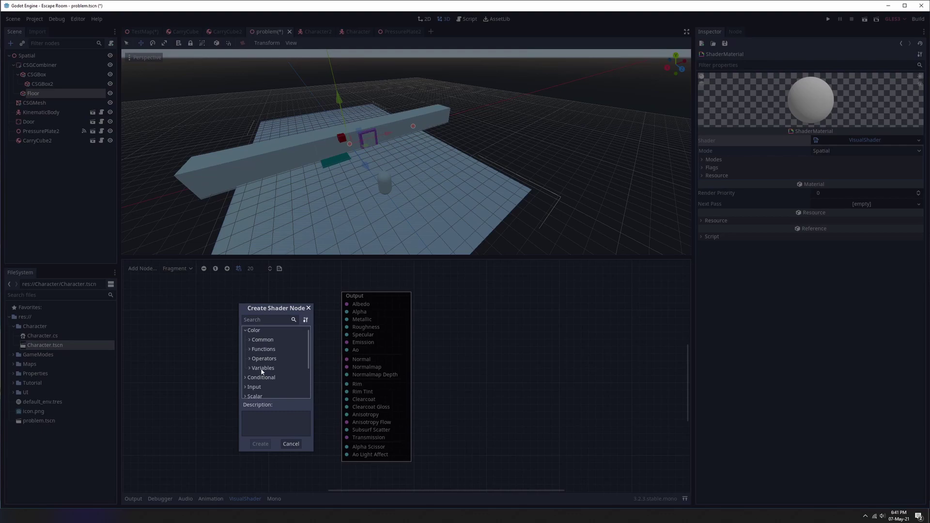
left_click(262, 369)
left_click(279, 379)
left_click(261, 442)
Set the Color constant to magenta f210f4, turning the floor purple
left_click_drag(257, 315, 231, 293)
left_click(230, 303)
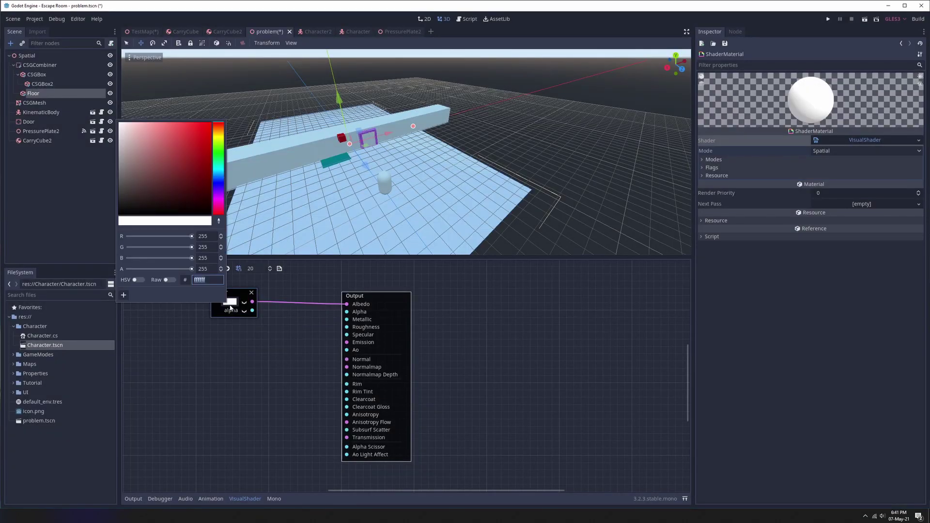
left_click_drag(219, 189, 219, 199)
left_click(205, 126)
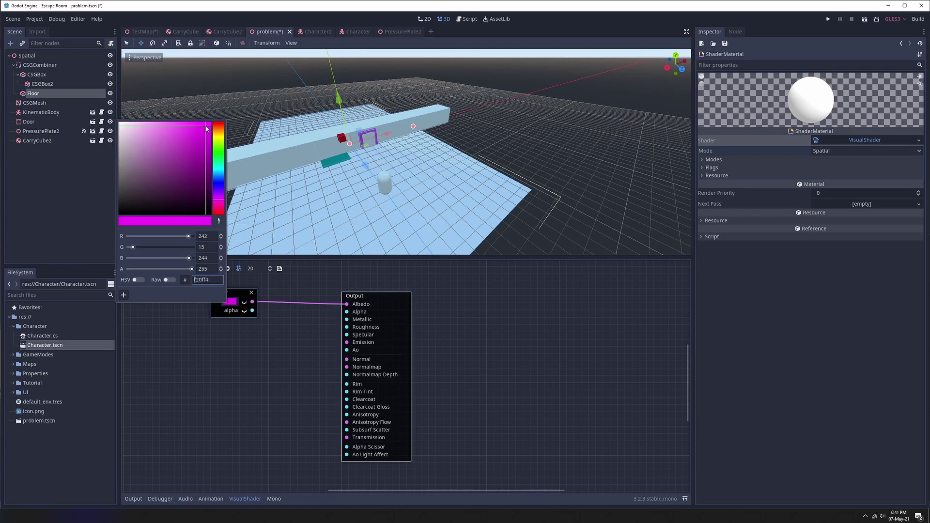
left_click(188, 349)
middle_click_drag(345, 231, 391, 241)
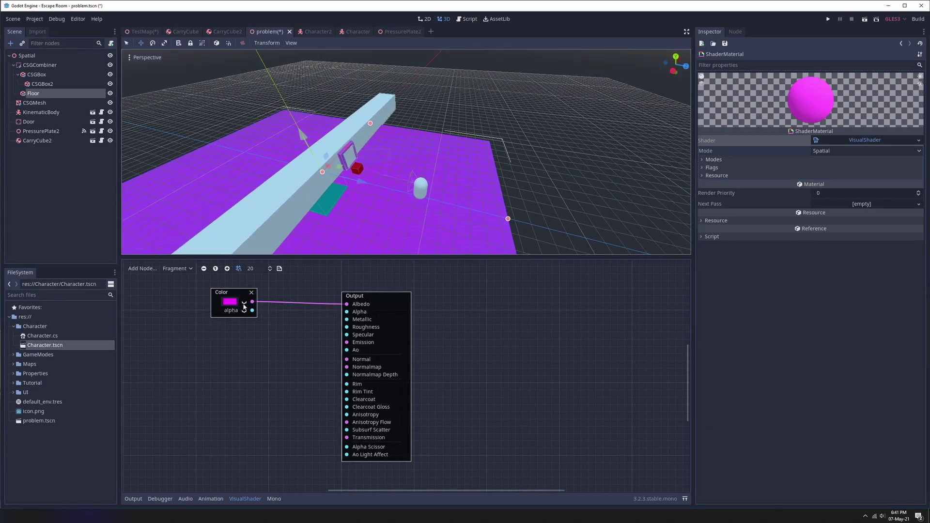
Wire the magenta Color constant into Output's Emission port and inspect the glowing floor
scroll(250, 309, "down", 2)
scroll(250, 308, "up", 2)
middle_click_drag(493, 173, 500, 139)
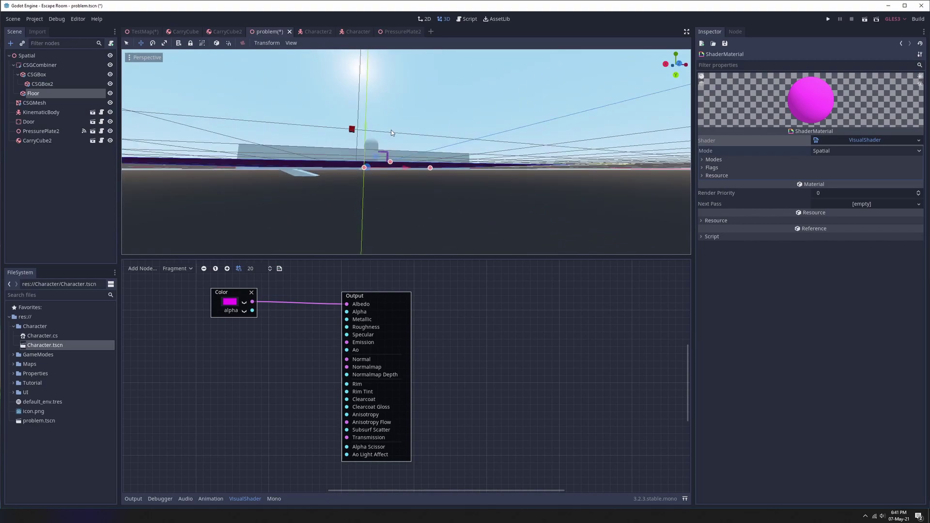
middle_click_drag(391, 130, 430, 177)
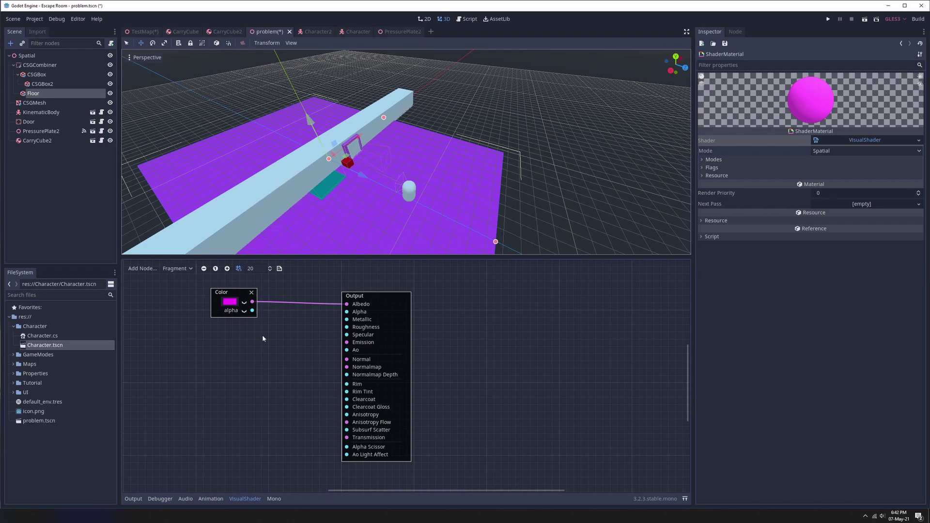
middle_click_drag(248, 328, 280, 341)
left_click_drag(261, 312, 220, 329)
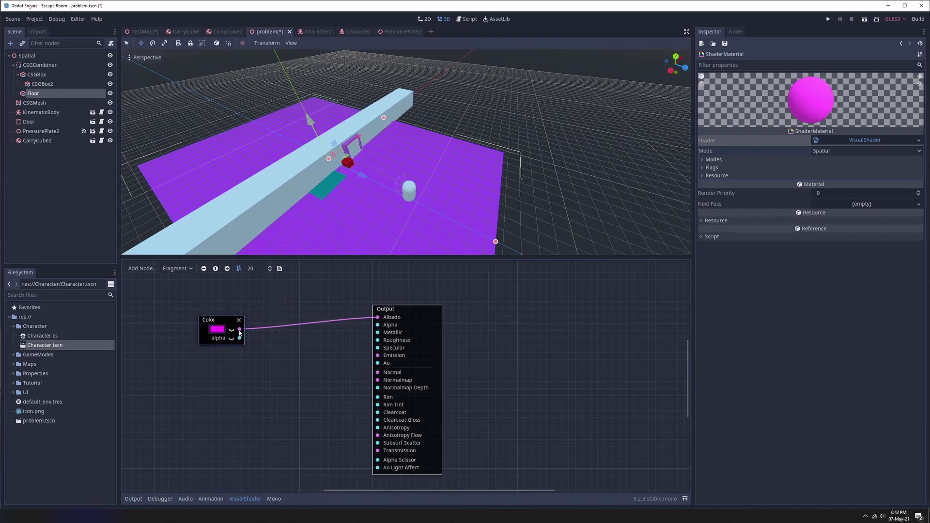
left_click_drag(262, 335, 378, 356)
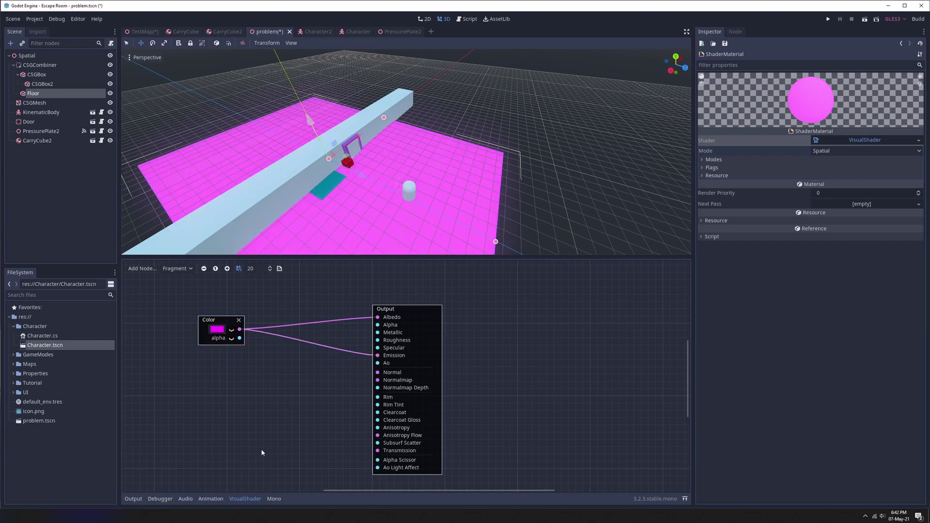
middle_click_drag(412, 223, 386, 243)
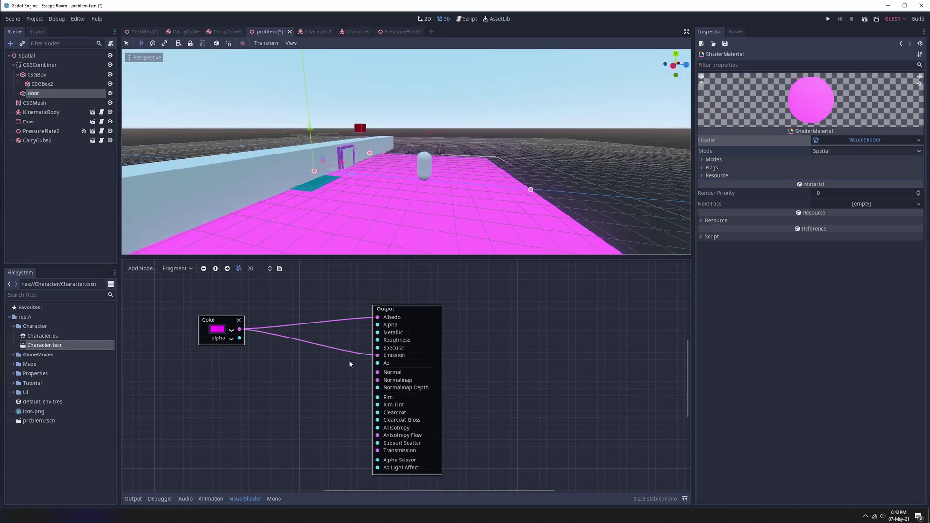
left_click_drag(223, 315, 259, 375)
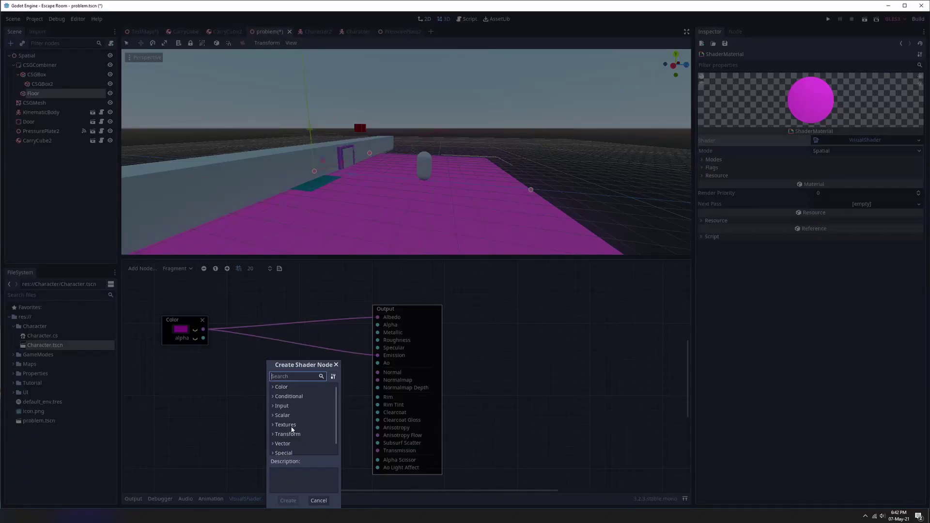
Add a Vector > Common VectorOp (Multiply) node fed by the magenta Color output
left_click(273, 444)
scroll(310, 441, "down", 2)
left_click(277, 436)
scroll(321, 434, "down", 2)
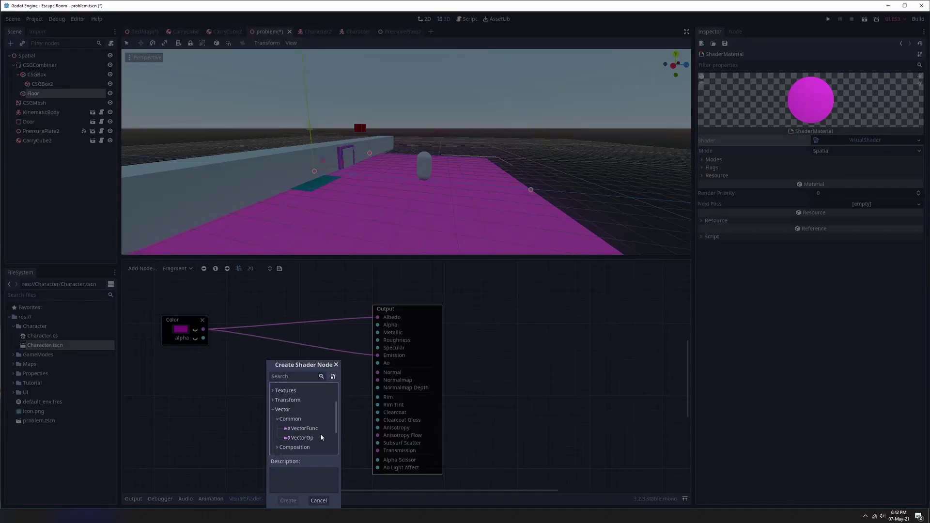
double_click(306, 438)
left_click_drag(303, 423, 286, 386)
left_click(181, 329)
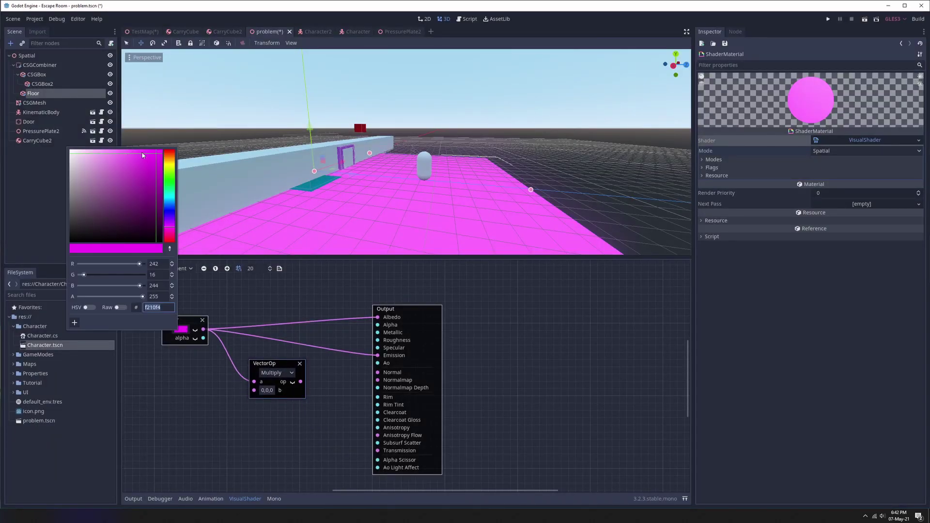
left_click(274, 399)
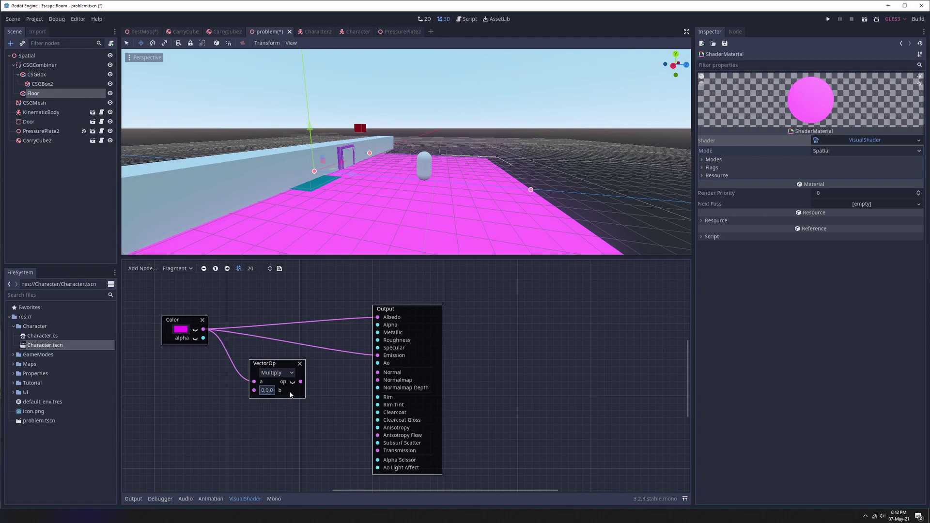
Set the VectorOp's b to 100, 100, 100 and wire its result into Emission
left_click(267, 392)
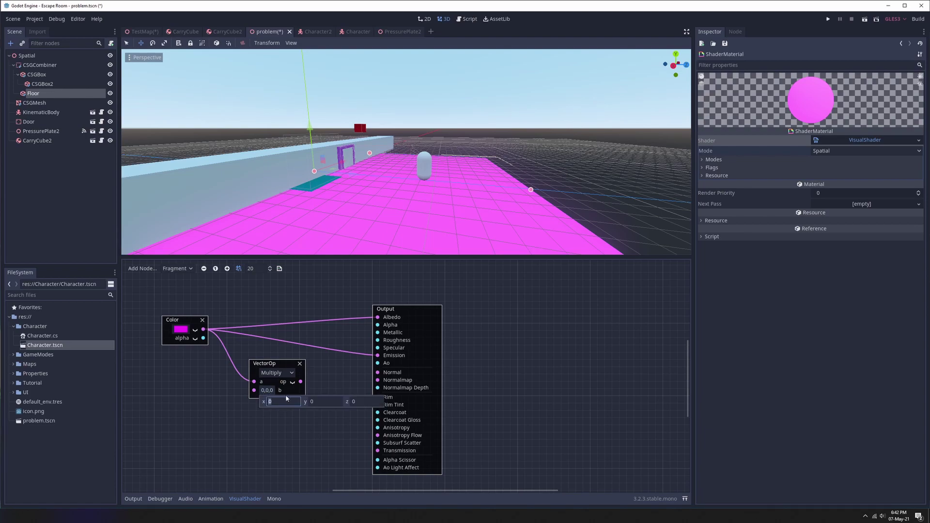
type("100")
key("Tab")
type("100")
key("Tab")
type("100,1")
type("0")
key("Return")
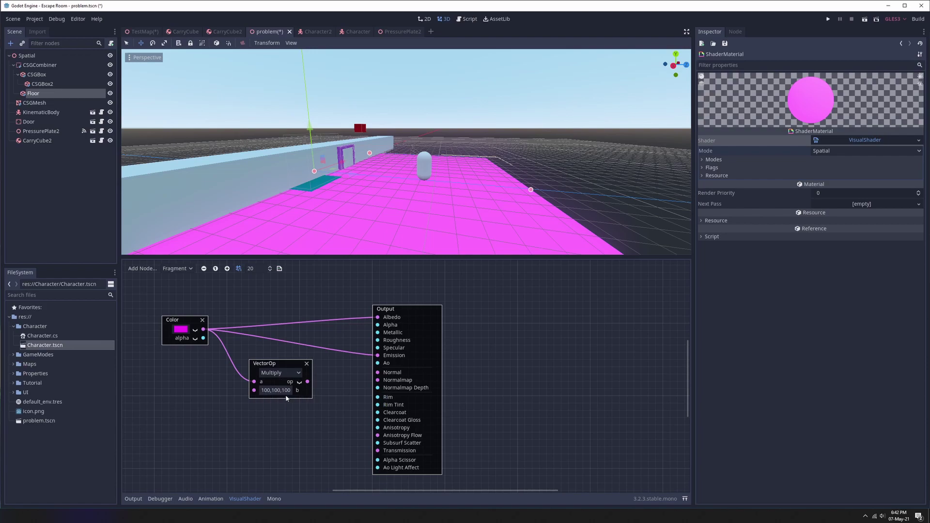
left_click_drag(323, 385, 379, 359)
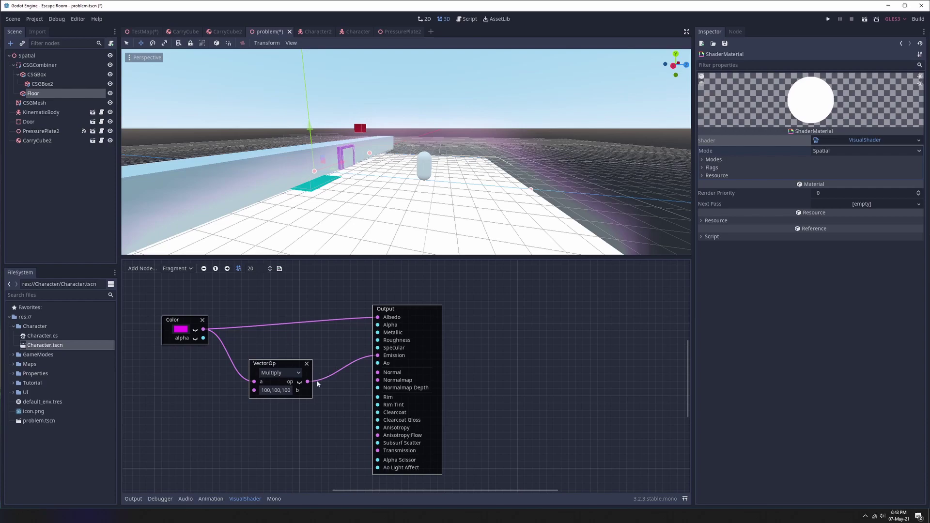
middle_click_drag(468, 152, 459, 177)
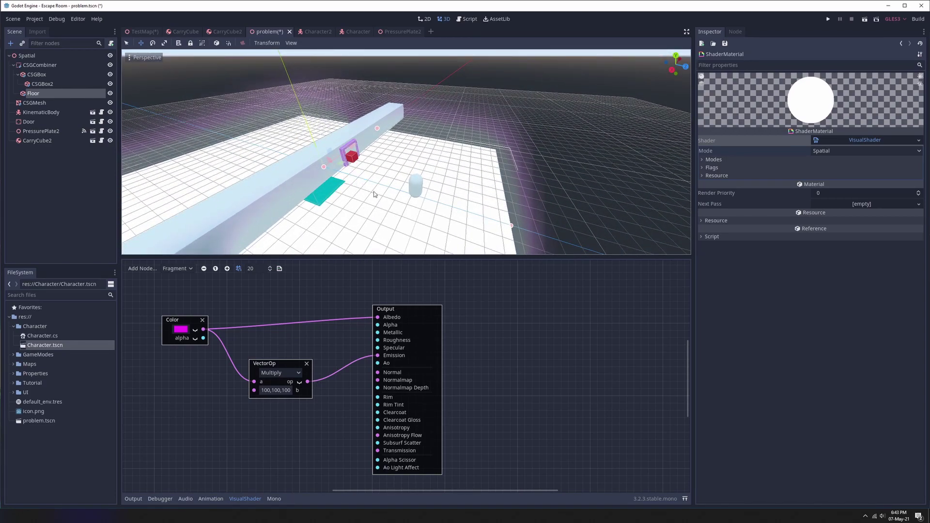
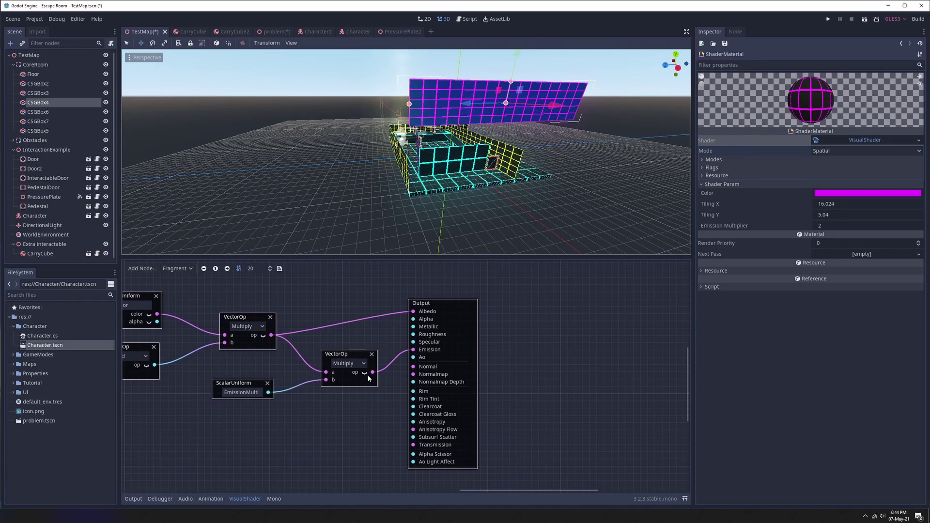
Turn on output previews for both VectorOp Multiply nodes in the grid shader graph
left_click(364, 372)
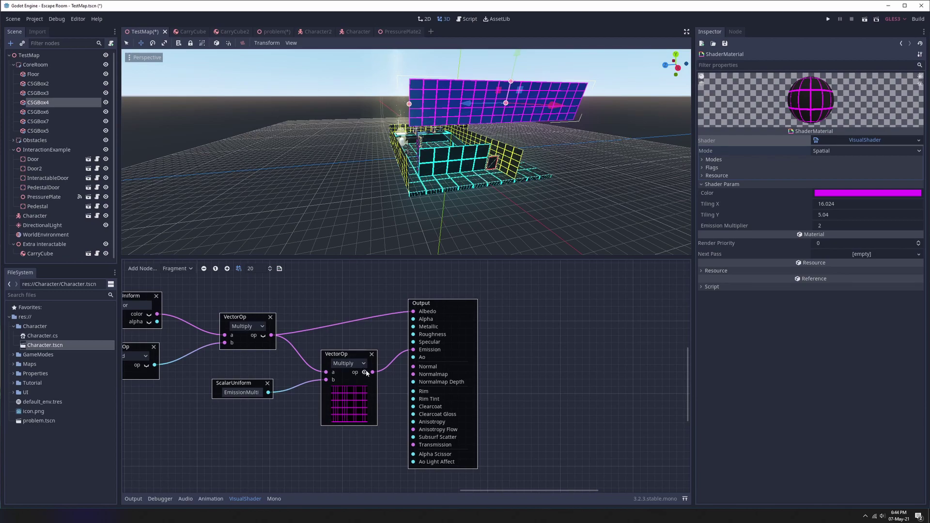
left_click(262, 336)
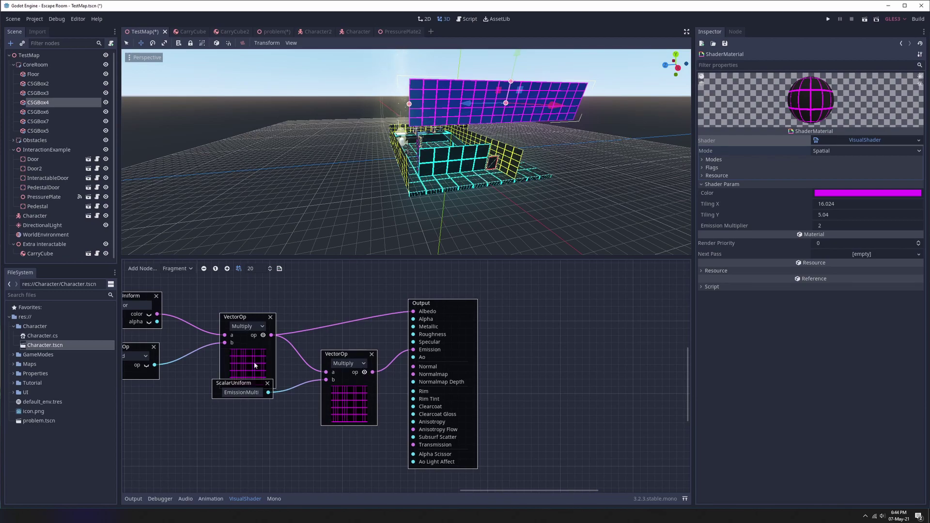
left_click(257, 340)
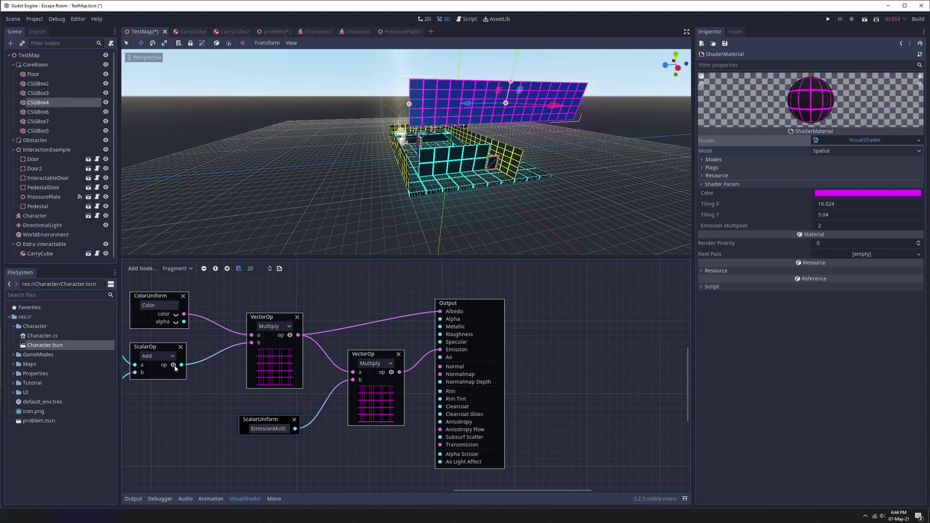
left_click(173, 366)
left_click(173, 364)
left_click(176, 315)
left_click(177, 314)
left_click(176, 314)
left_click(177, 315)
middle_click_drag(174, 405, 300, 435)
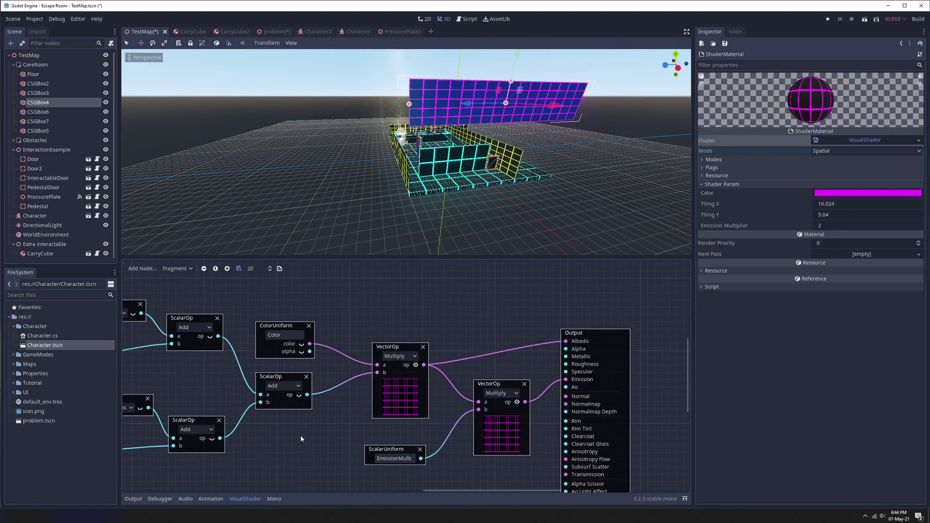
middle_click_drag(486, 389, 401, 317)
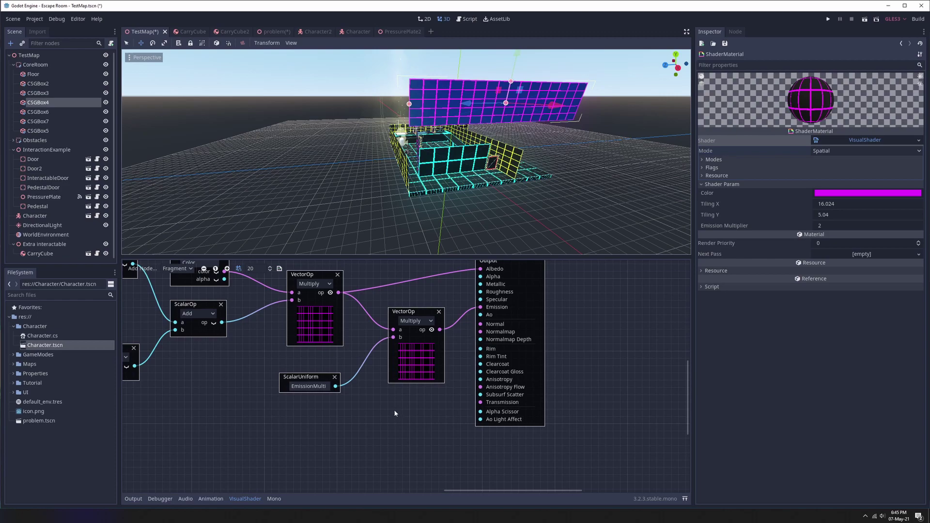
scroll(398, 424, "up", 1)
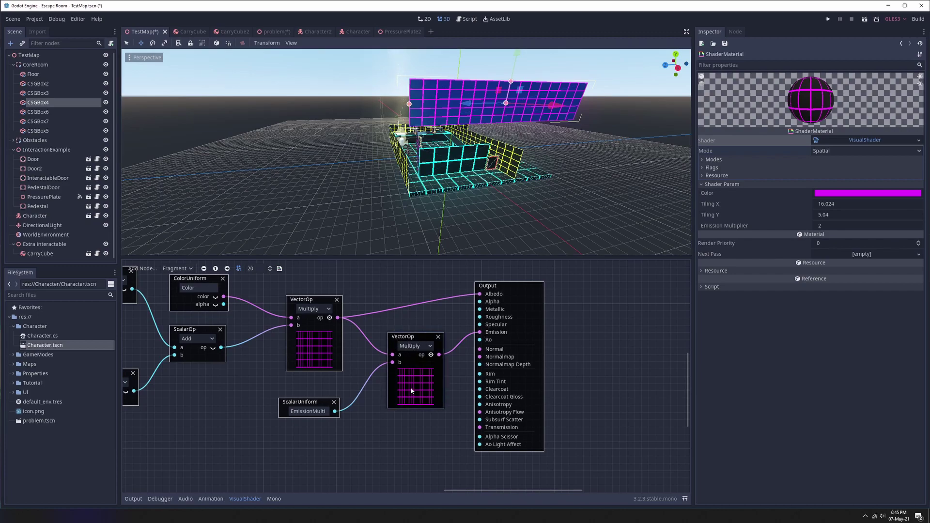
left_click(295, 403)
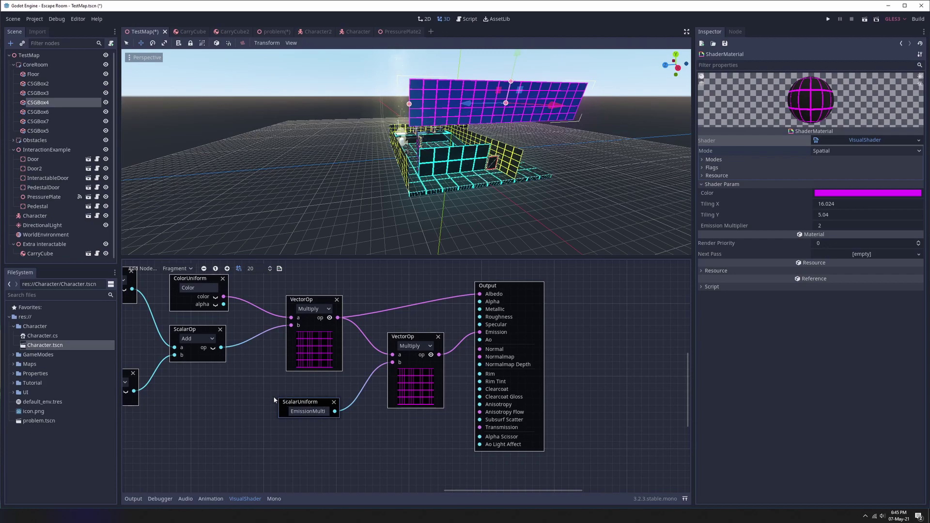
middle_click_drag(306, 403, 316, 421)
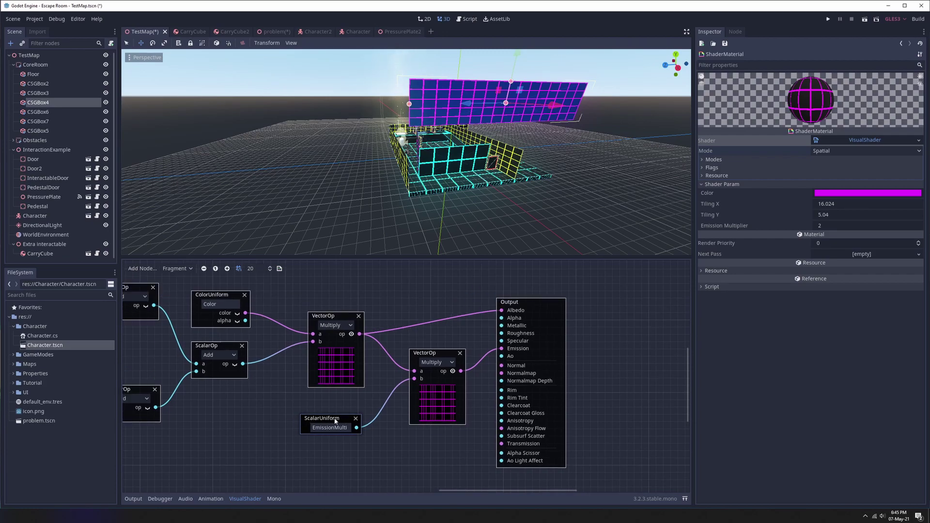
left_click_drag(313, 427, 361, 428)
Raise the Emission Multiplier shader parameter from 2 to 7.146 for a brighter glow
left_click(827, 226)
type("3.966")
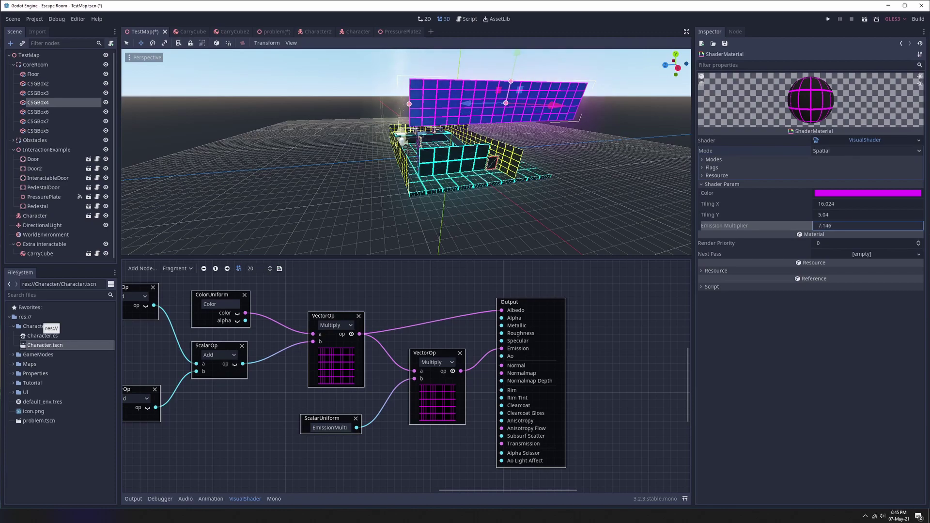
left_click(330, 423)
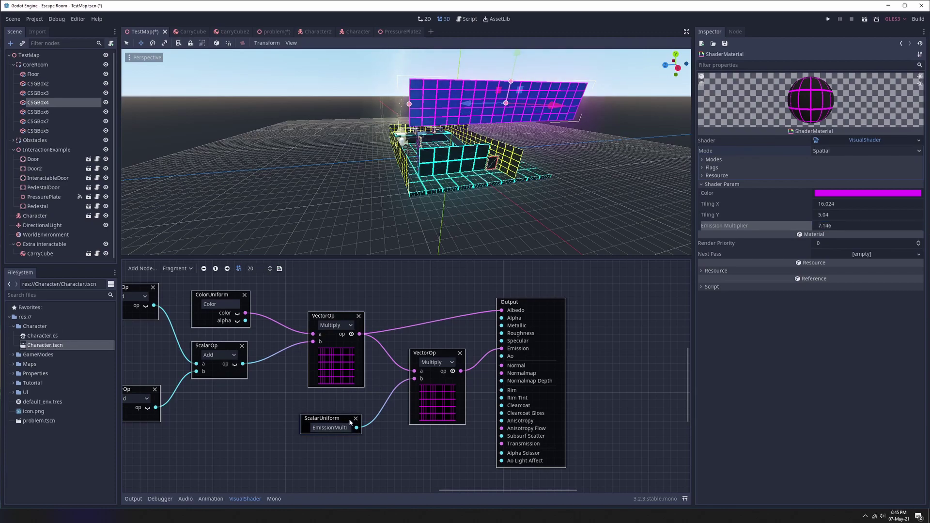
middle_click_drag(271, 399, 278, 418)
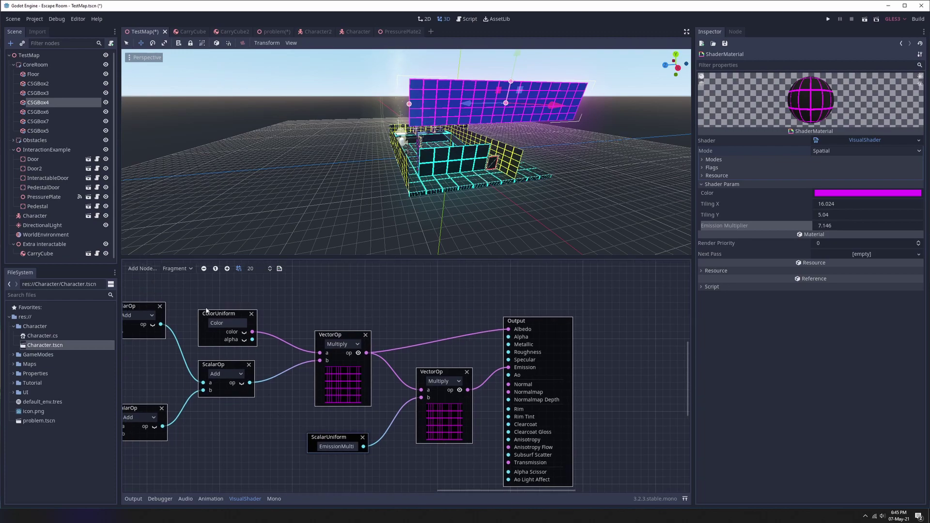
Change the grid colour to green and disconnect the multiplied emission wire from Output's Emission port
left_click(833, 198)
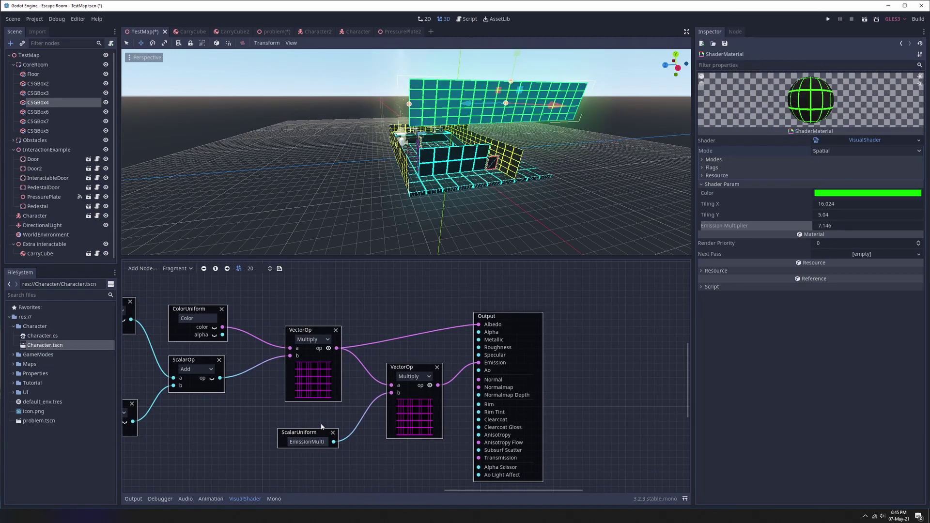
left_click_drag(320, 424, 341, 460)
left_click_drag(296, 327, 295, 328)
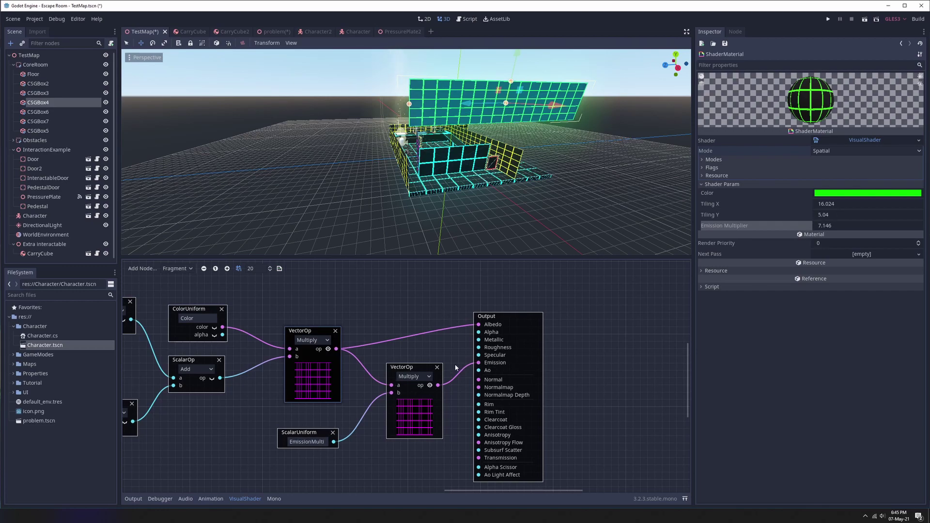
left_click_drag(478, 363, 453, 377)
Orbit the 3D view, then pan the shader graph to show the UV Input and TilingX/TilingY nodes
middle_click_drag(472, 80, 472, 102)
scroll(477, 107, "up", 7)
scroll(478, 107, "down", 5)
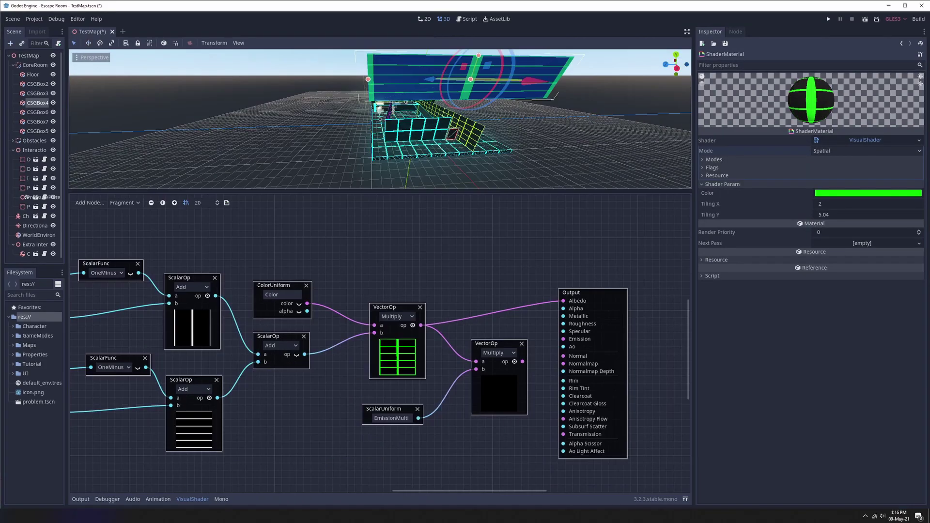
middle_click_drag(0, 352, 246, 403)
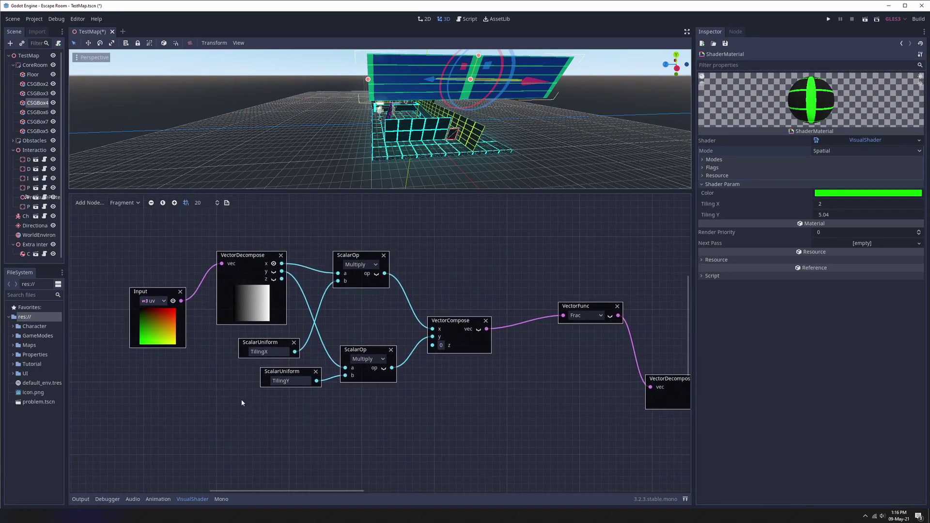
Move the UV Input node up-left beside VectorDecompose, then browse the Input node list without adding anything
left_click_drag(156, 290, 106, 251)
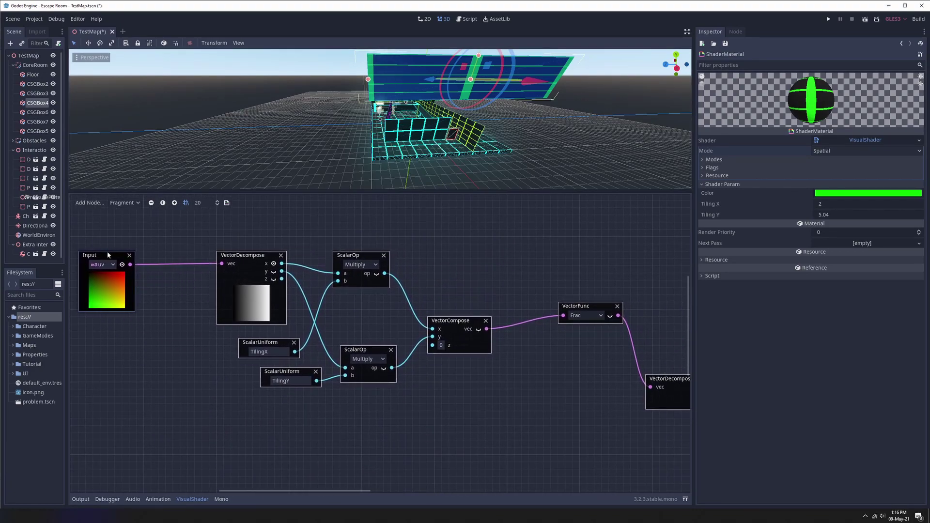
middle_click_drag(160, 364, 203, 365)
right_click(111, 369)
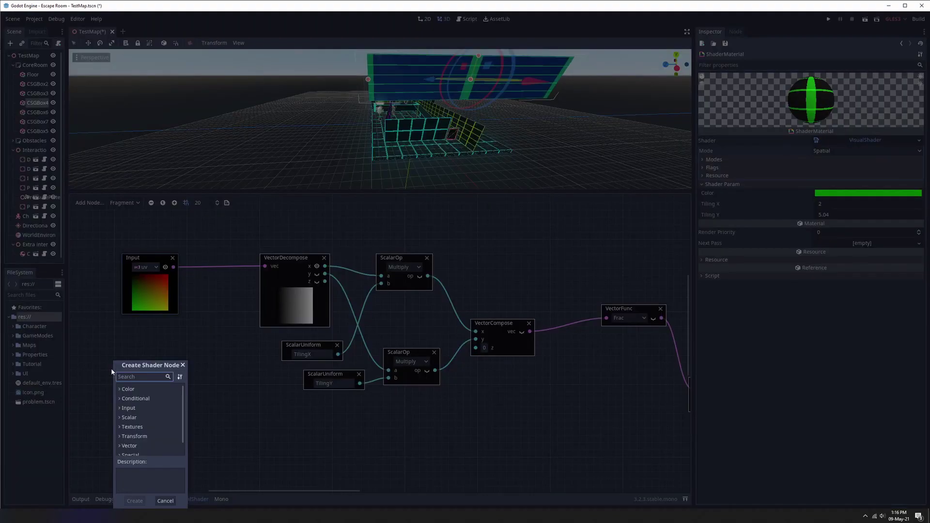
left_click(120, 409)
left_click(132, 401)
scroll(145, 407, "down", 3)
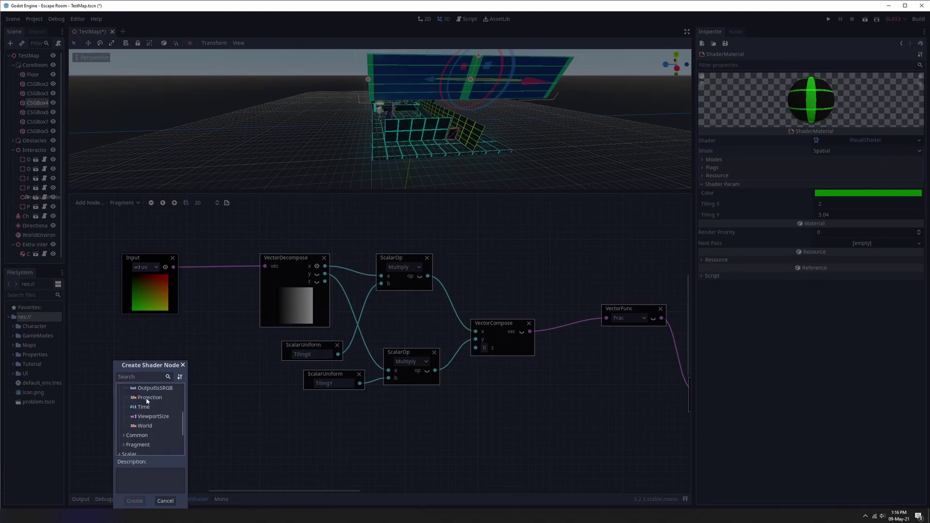
left_click(130, 445)
scroll(166, 424, "down", 5)
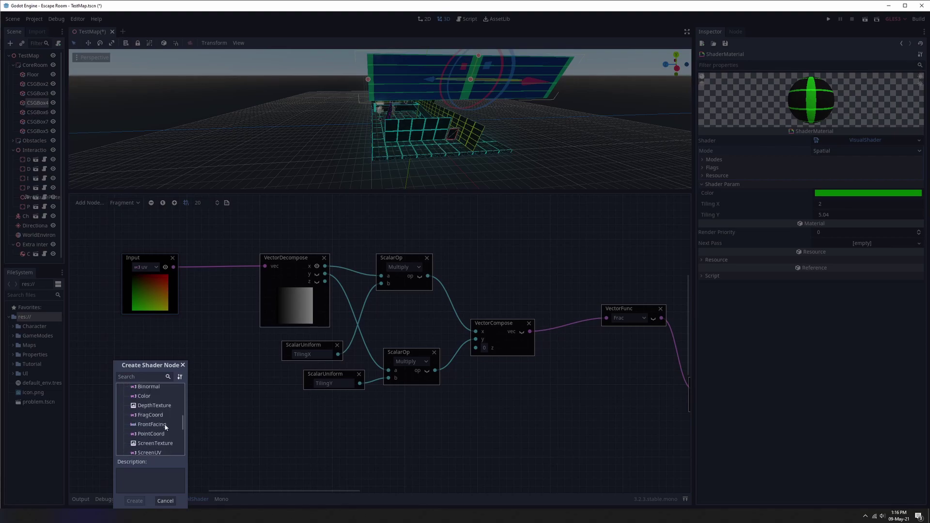
scroll(166, 428, "down", 1)
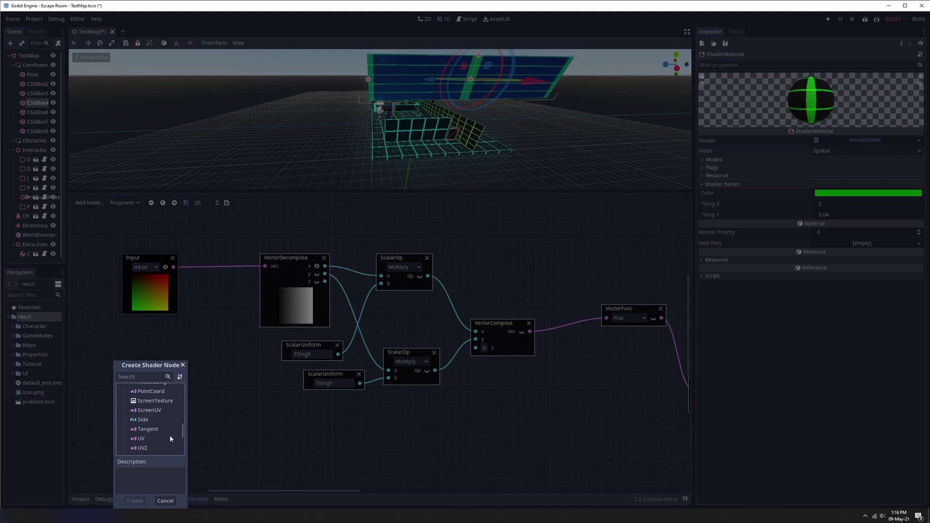
left_click(201, 349)
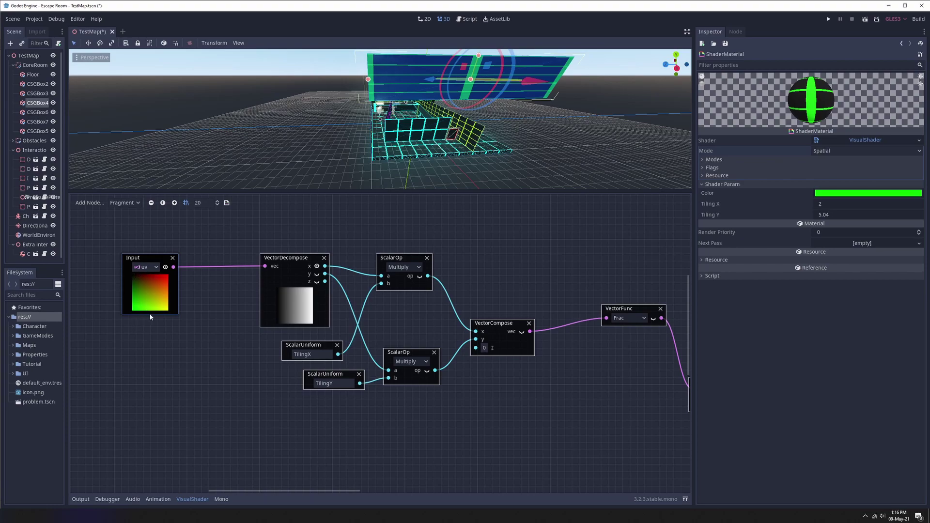
Move VectorDecompose closer to the UV Input and preview its x, y and z outputs
left_click_drag(294, 263, 265, 262)
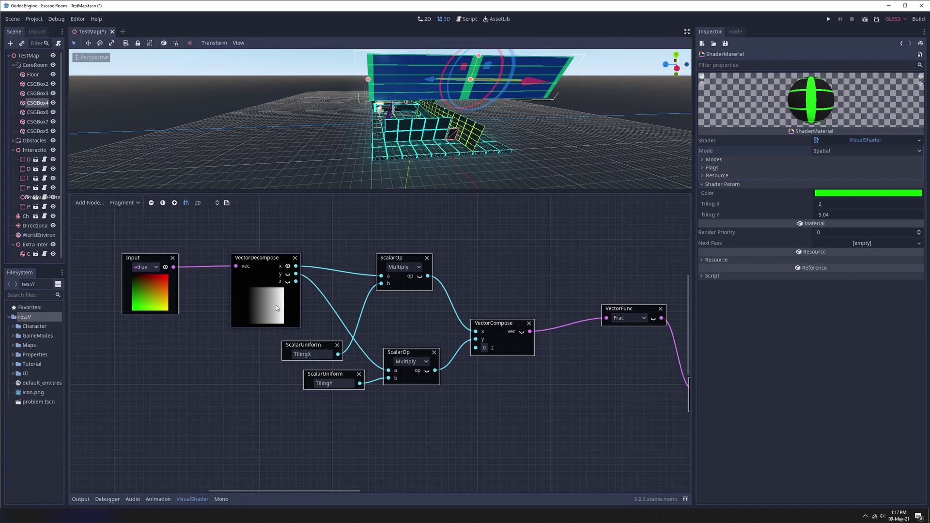
left_click(288, 274)
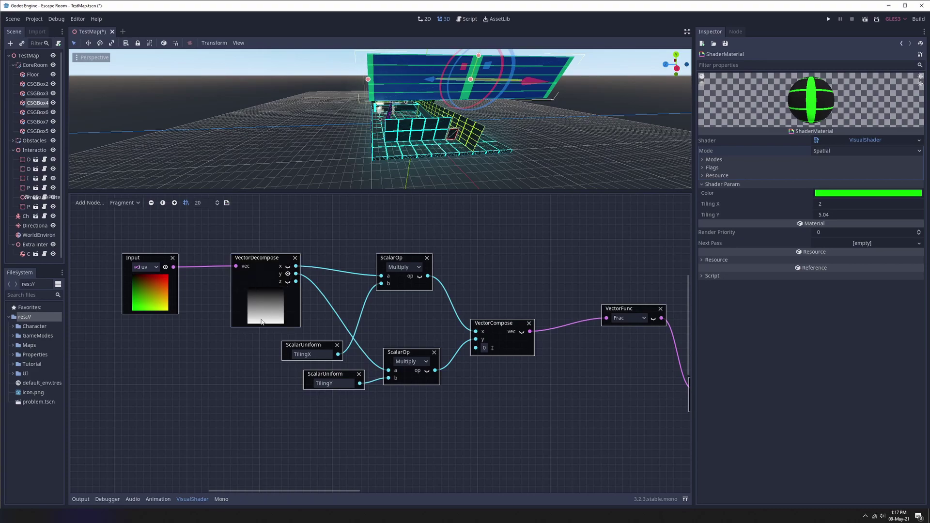
left_click(287, 282)
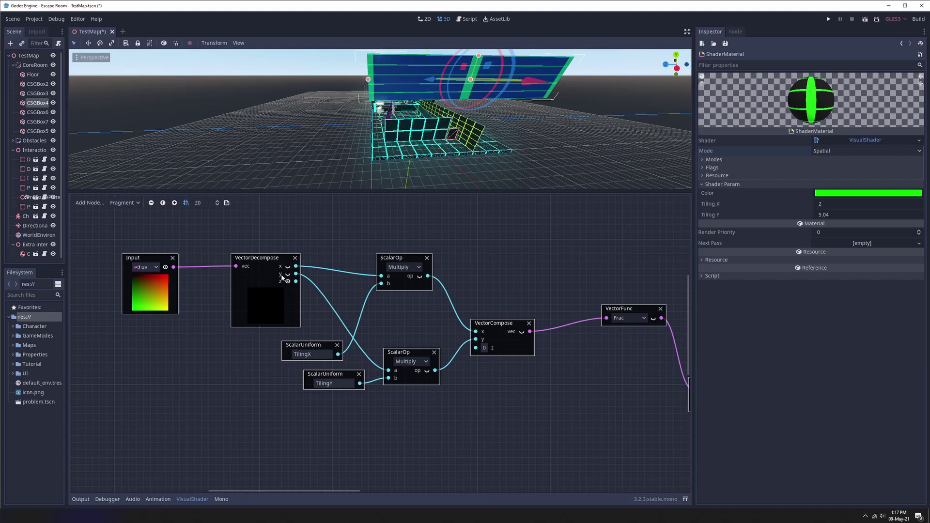
left_click(285, 266)
middle_click_drag(285, 266, 209, 270)
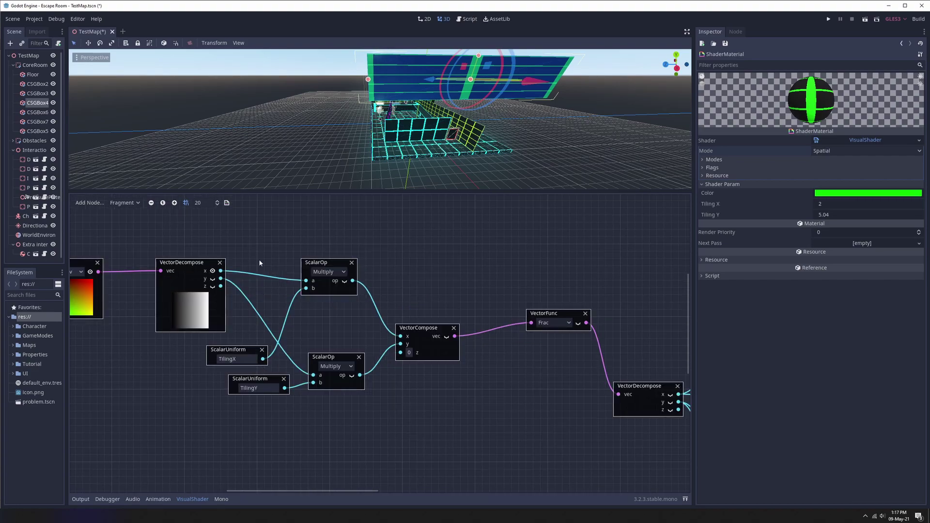
Set Tiling X and Tiling Y to 1 and preview the X tiling Multiply result
left_click(831, 204)
type("1")
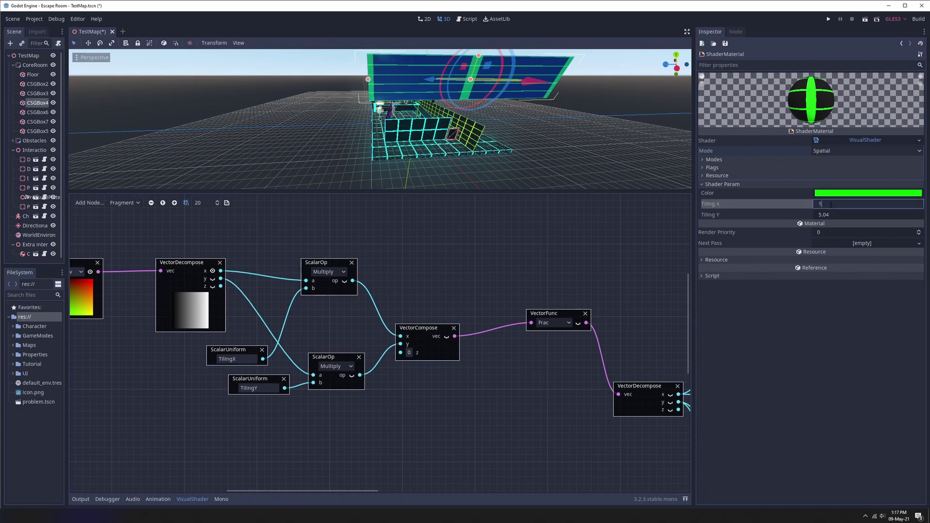
key("Return")
left_click(836, 216)
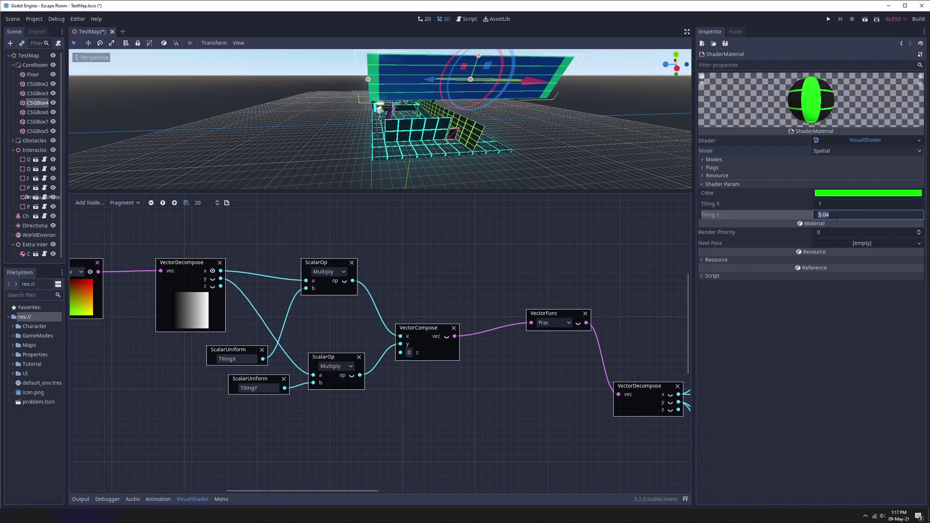
type("1")
key("Return")
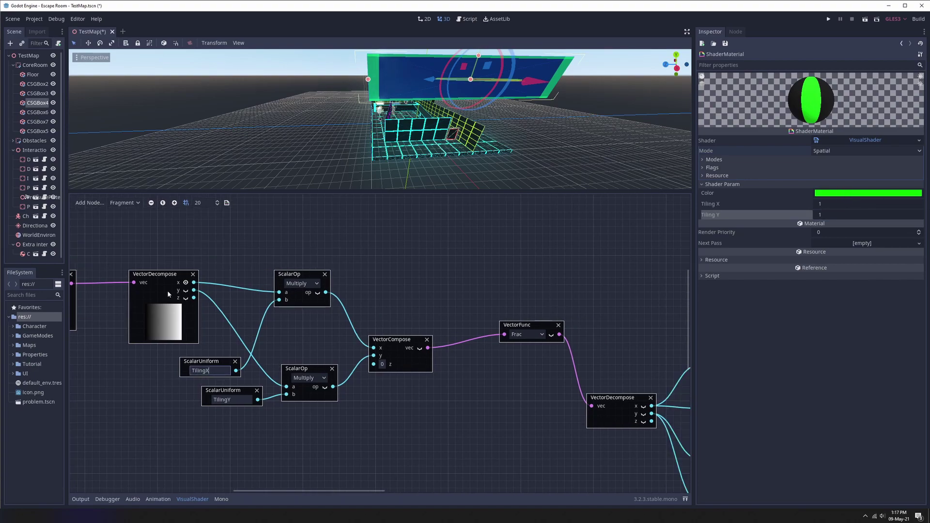
left_click(318, 292)
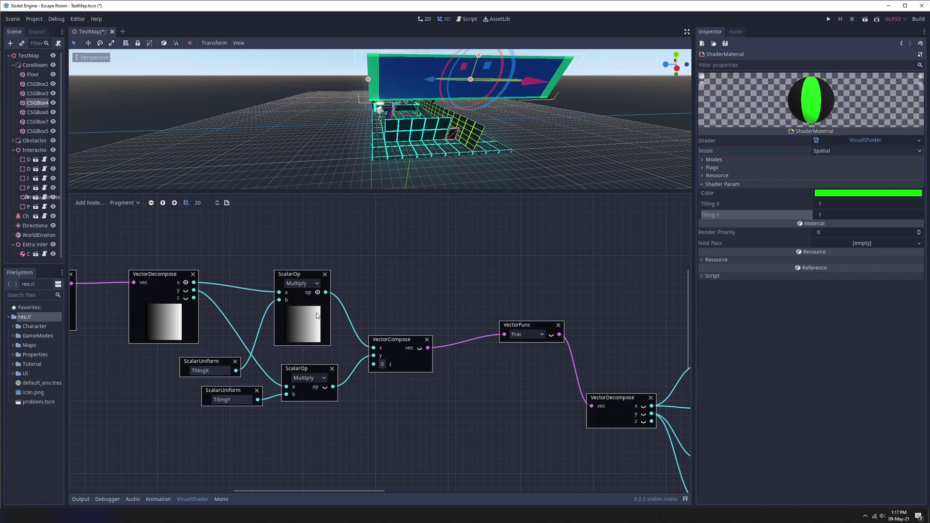
Set Tiling X and Tiling Y to 2, previewing the Y tiling Multiply, and nudge VectorCompose up
left_click(825, 204)
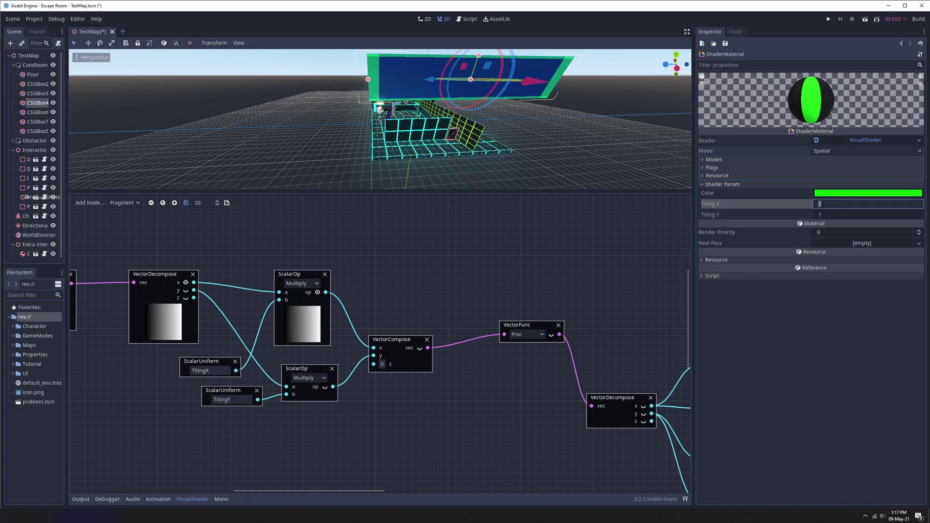
type("2")
key("Return")
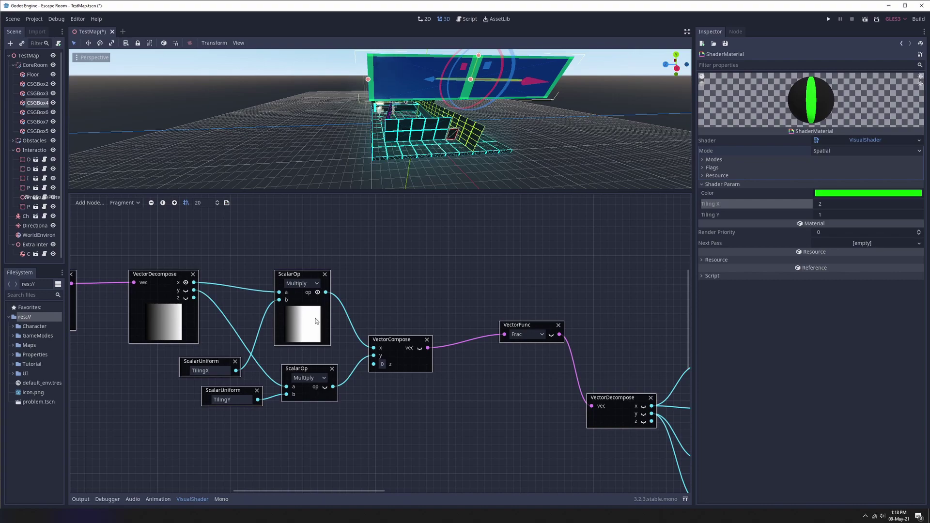
left_click(325, 387)
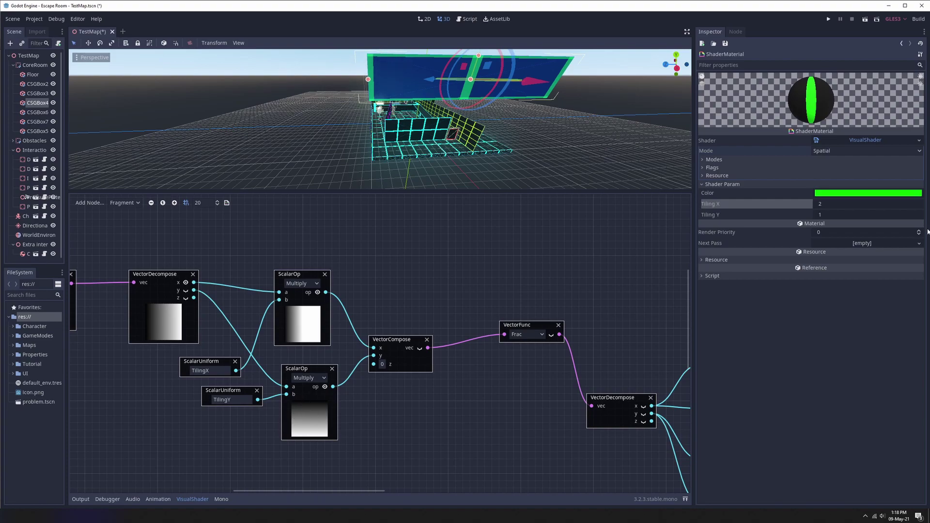
left_click(834, 216)
type("2")
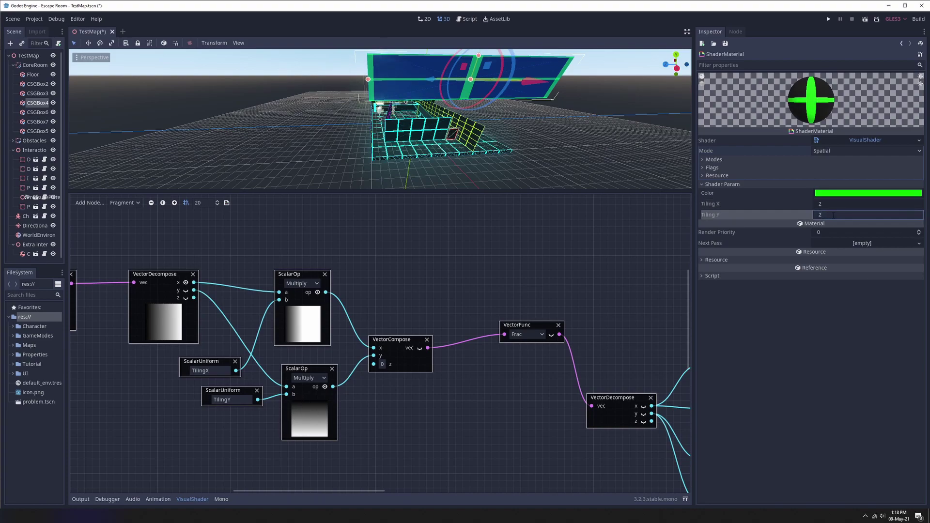
left_click(324, 387)
left_click(325, 386)
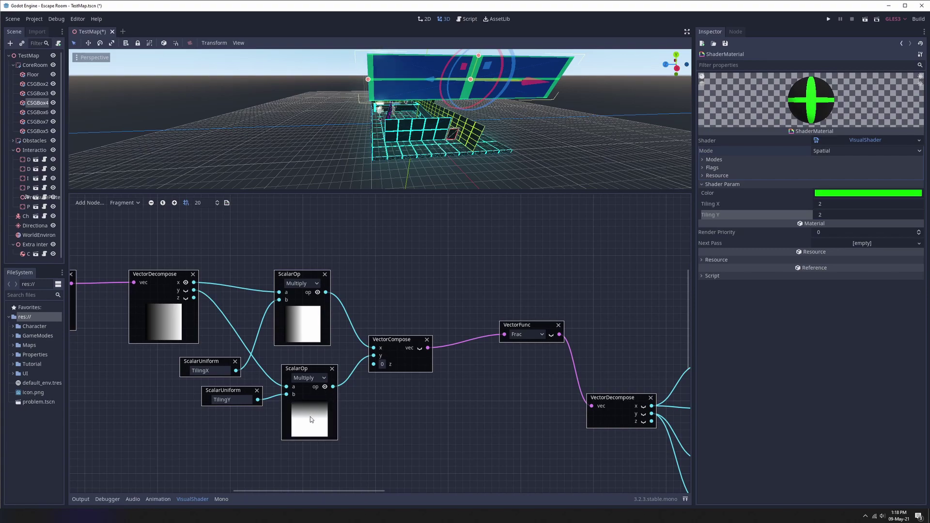
middle_click_drag(311, 435, 251, 410)
left_click_drag(341, 315, 341, 308)
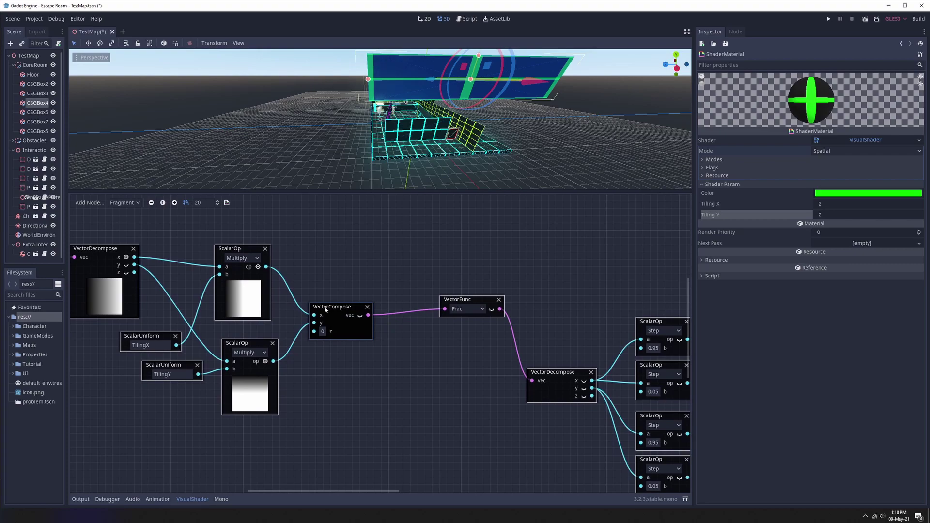
Preview VectorCompose's combined UV vector and move the Frac node next to it, keeping Frac as the function
left_click(360, 316)
middle_click_drag(76, 394, 193, 387)
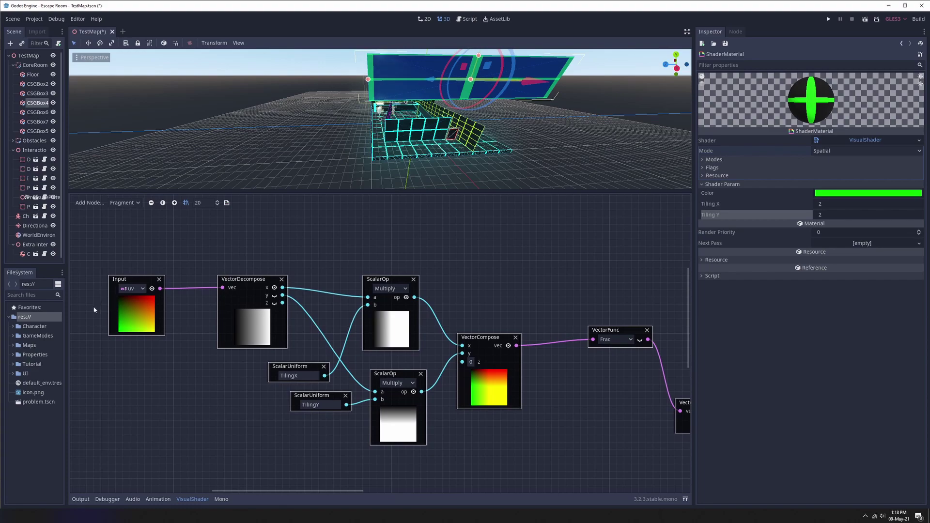
middle_click_drag(486, 354, 460, 348)
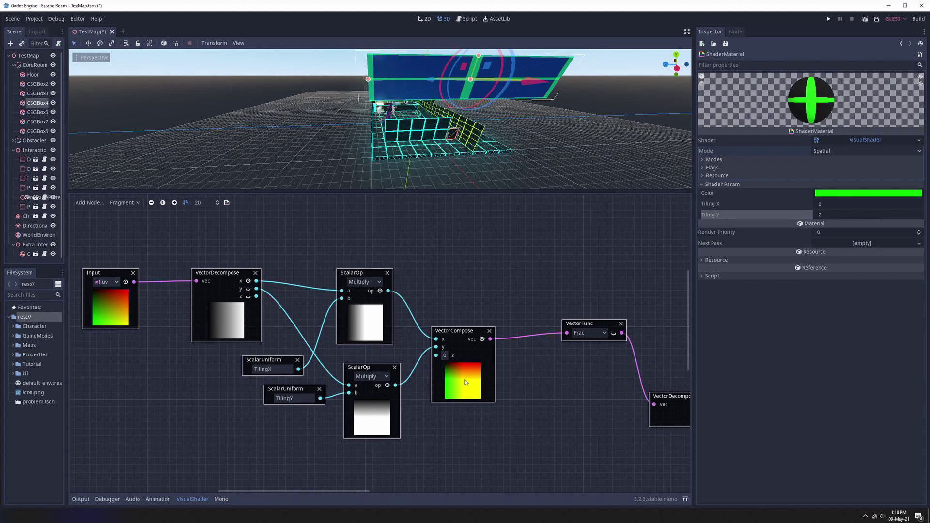
middle_click_drag(481, 399, 436, 392)
left_click_drag(545, 318, 508, 319)
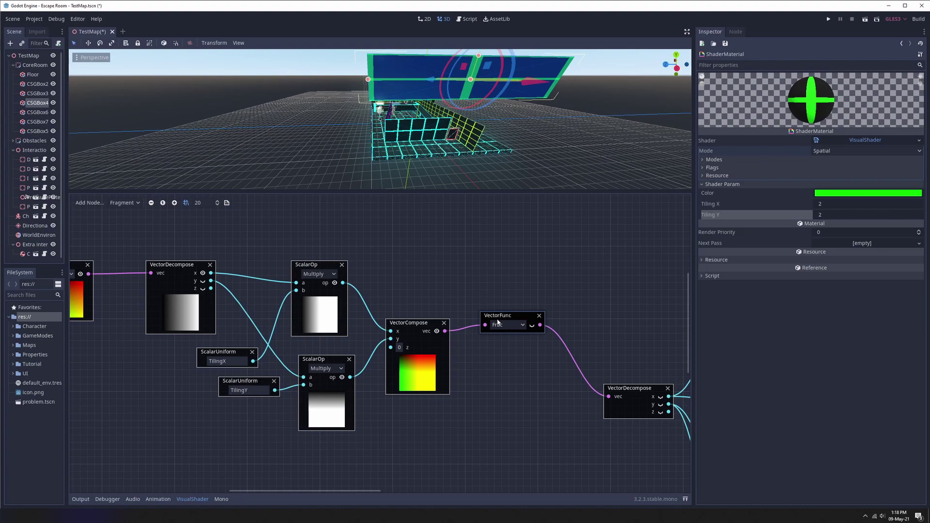
left_click(513, 327)
left_click(442, 458)
Preview the Frac output and set both Tiling X and Tiling Y to 5
left_click(532, 327)
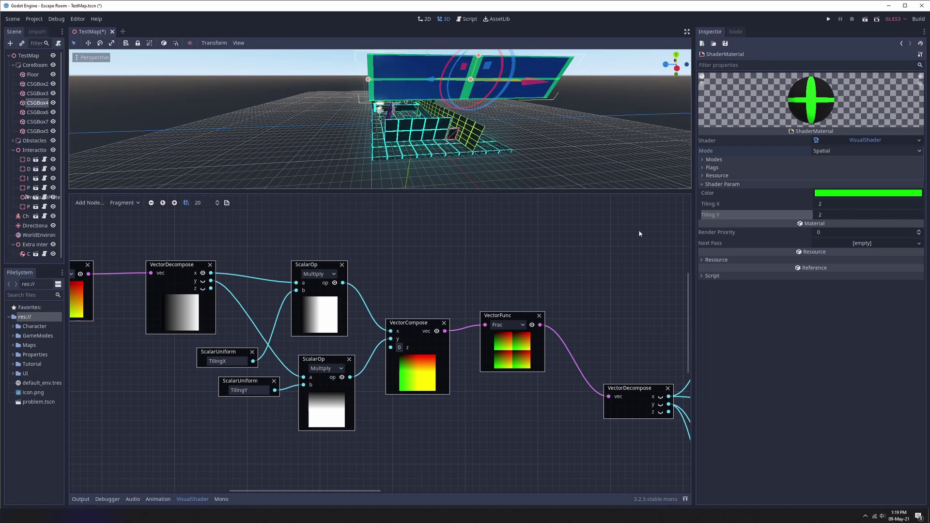
left_click(834, 204)
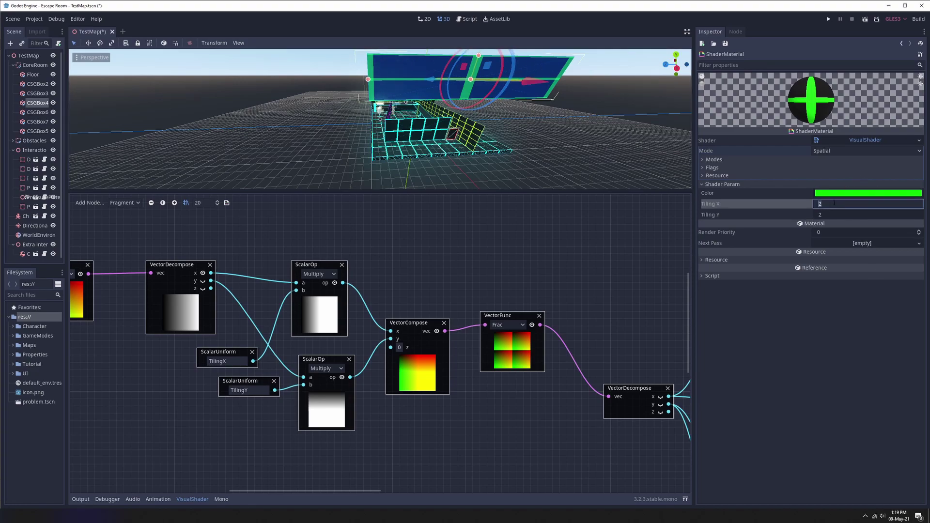
type("5")
key("Tab")
type("5")
key("Return")
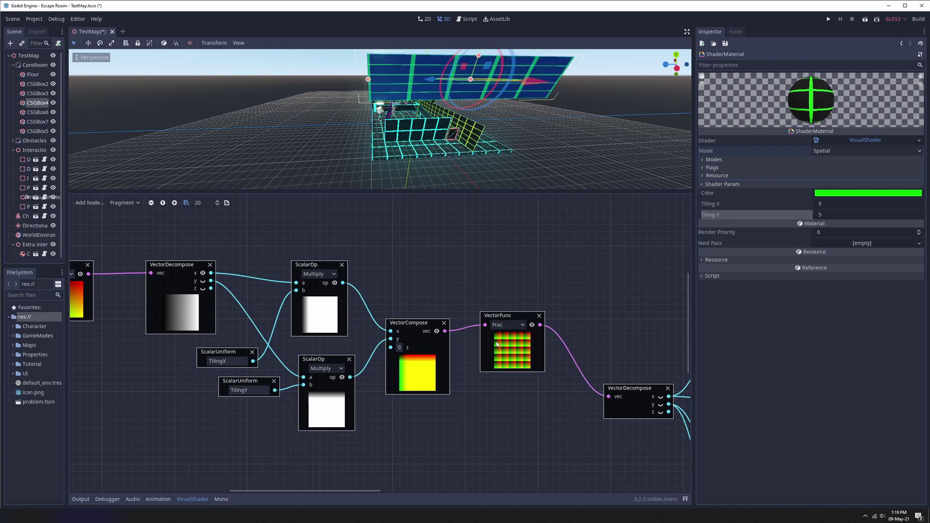
Change Tiling Y to 1 for vertical stripes, then pan the graph toward the Step nodes
left_click(833, 213)
type("1")
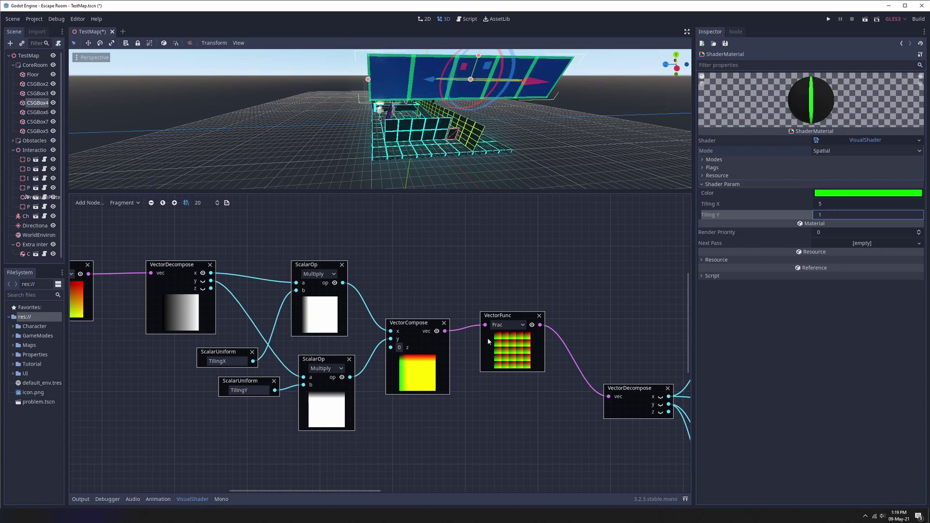
key("Return")
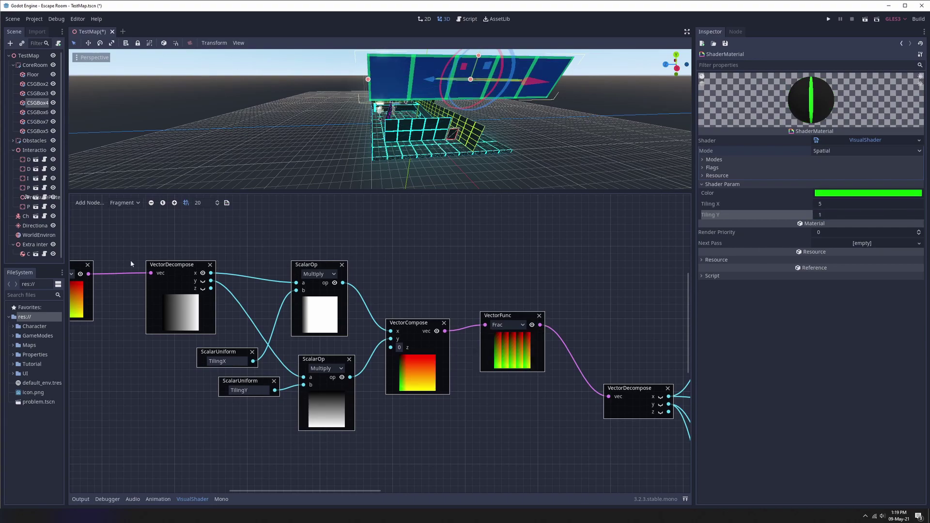
middle_click_drag(183, 476, 288, 455)
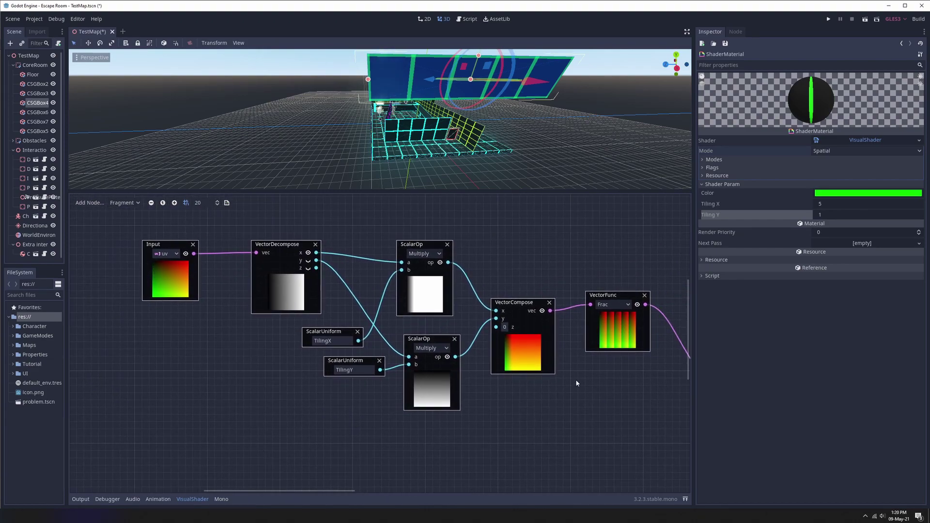
middle_click_drag(576, 383, 367, 361)
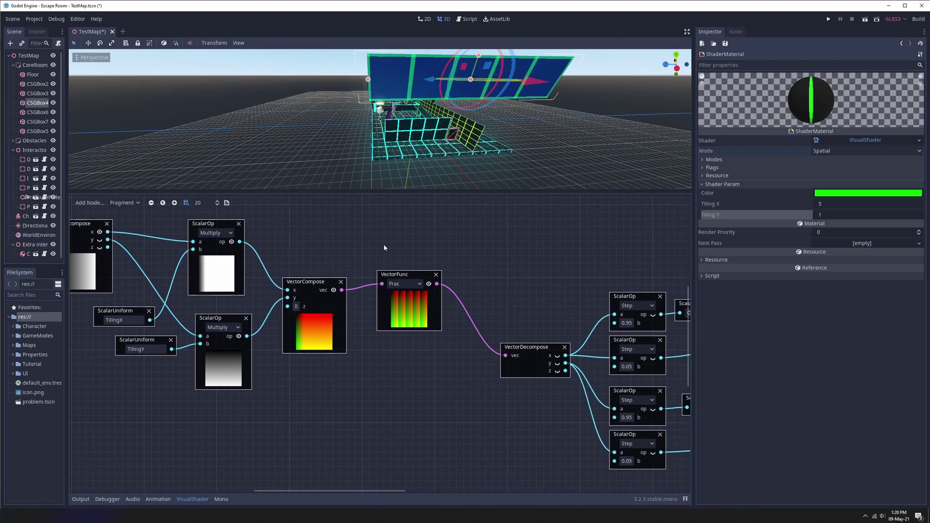
Reset Tiling X to 1 and refresh the Frac preview
left_click(859, 204)
type("1")
key("Return")
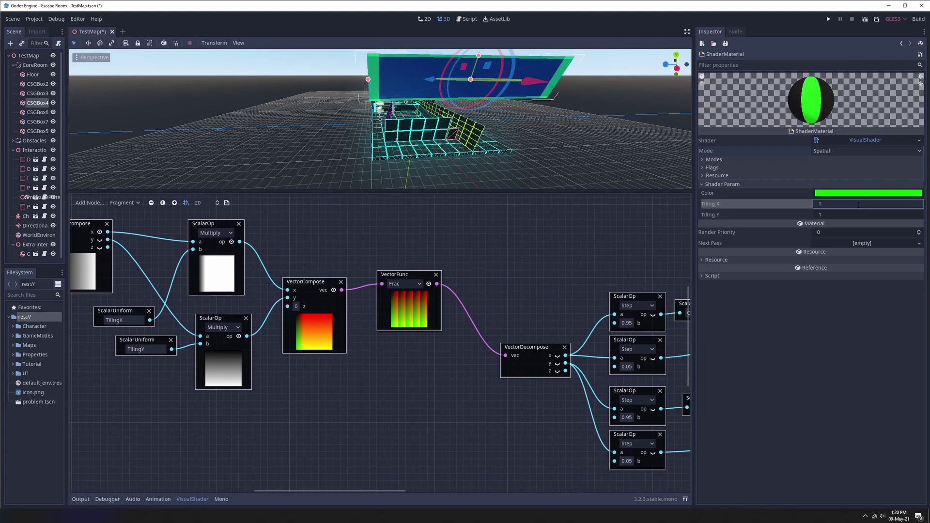
right_click(429, 284)
left_click(428, 284)
left_click(429, 284)
left_click(429, 284)
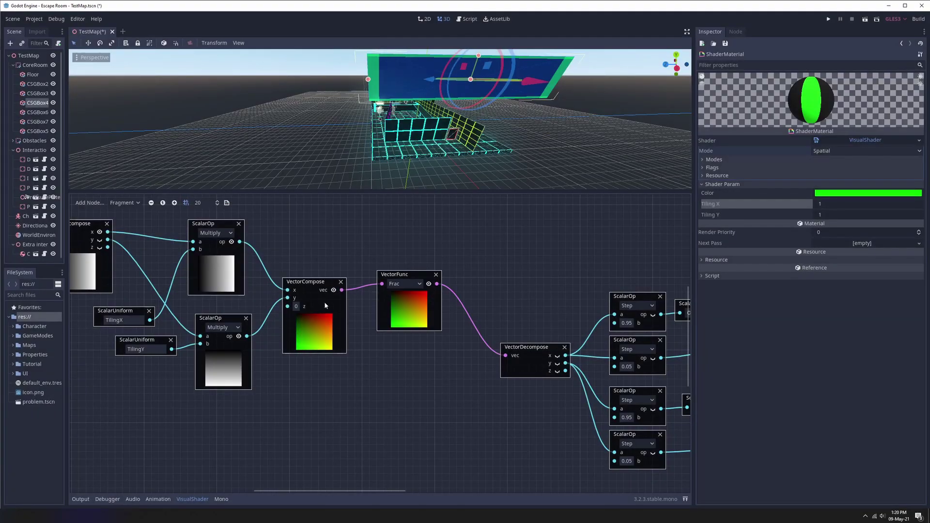
Hide the VectorCompose and both Multiply previews, then pan to the Step, ColorUniform and EmissionMult nodes
left_click(333, 290)
left_click(231, 242)
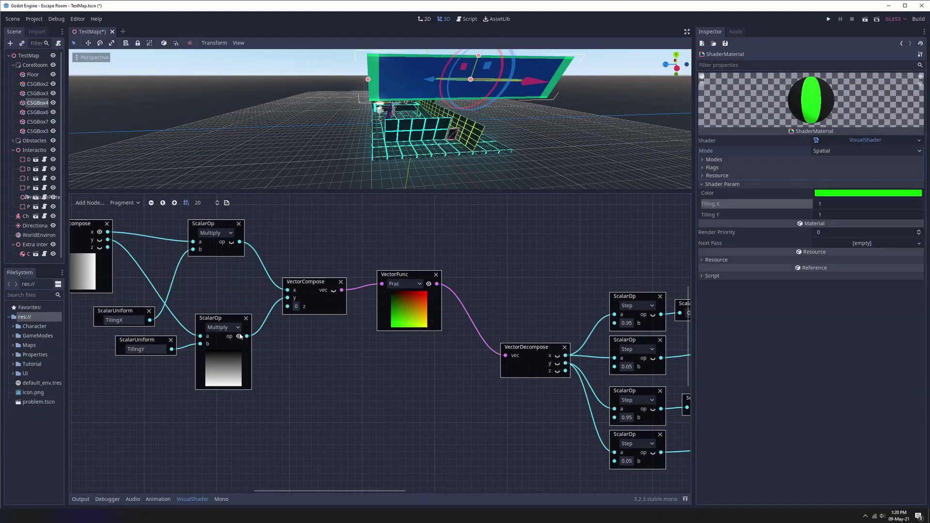
left_click(240, 336)
middle_click_drag(257, 272, 353, 322)
middle_click_drag(570, 427, 356, 373)
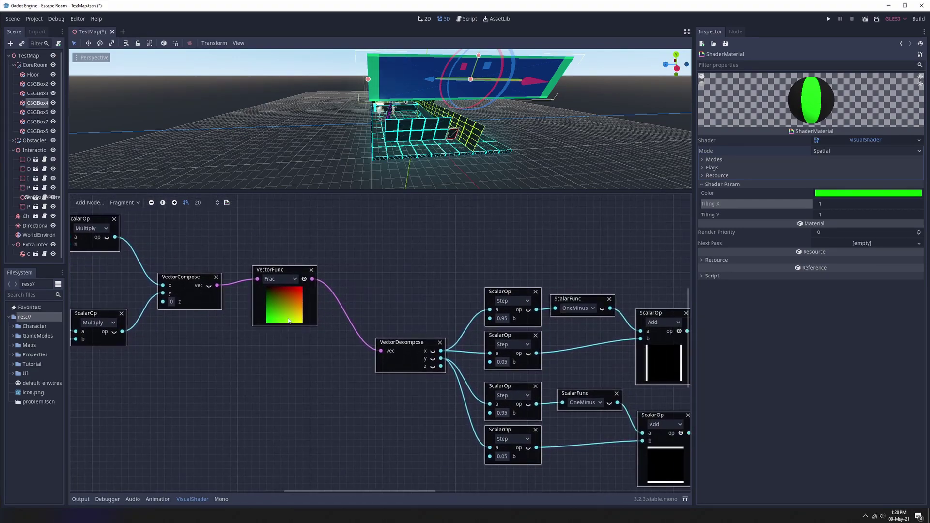
middle_click_drag(310, 241, 240, 240)
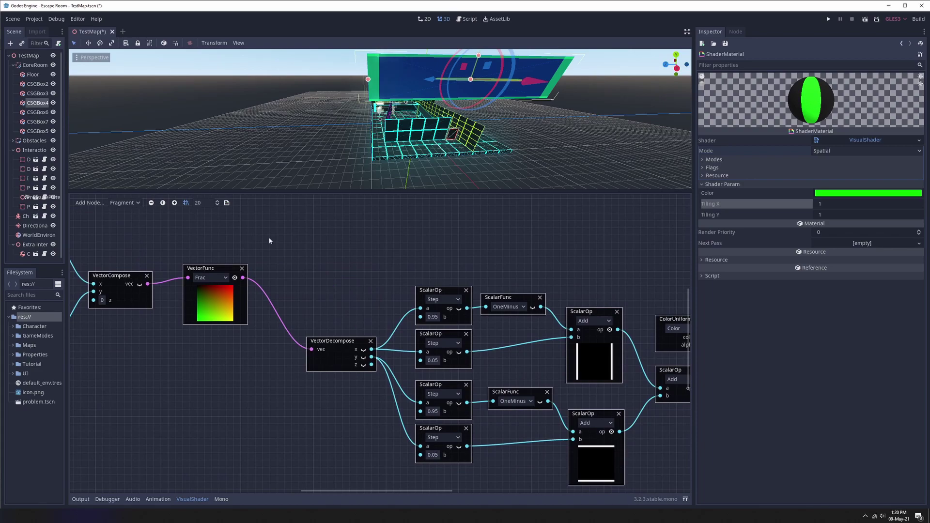
middle_click_drag(366, 418, 214, 383)
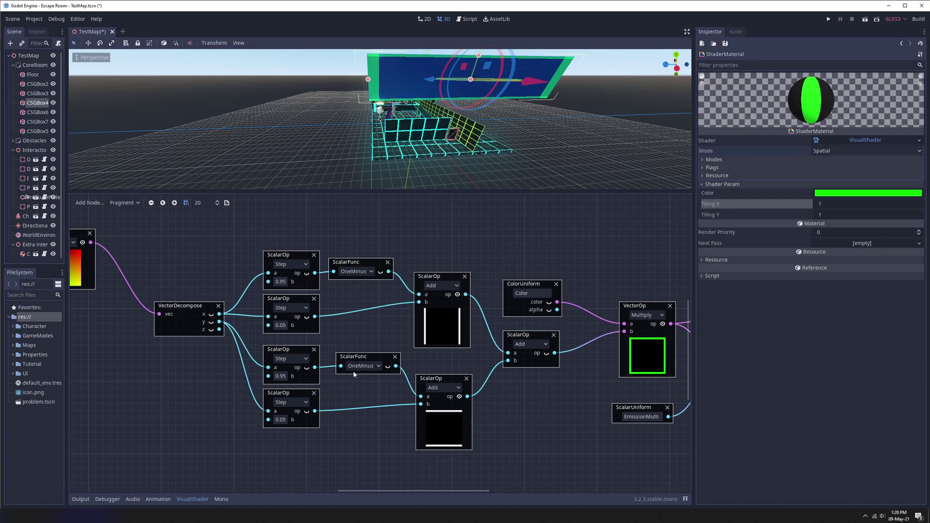
Keep the top node's operation as Step and preview the decomposed x component
middle_click_drag(354, 374, 290, 378)
left_click(241, 269)
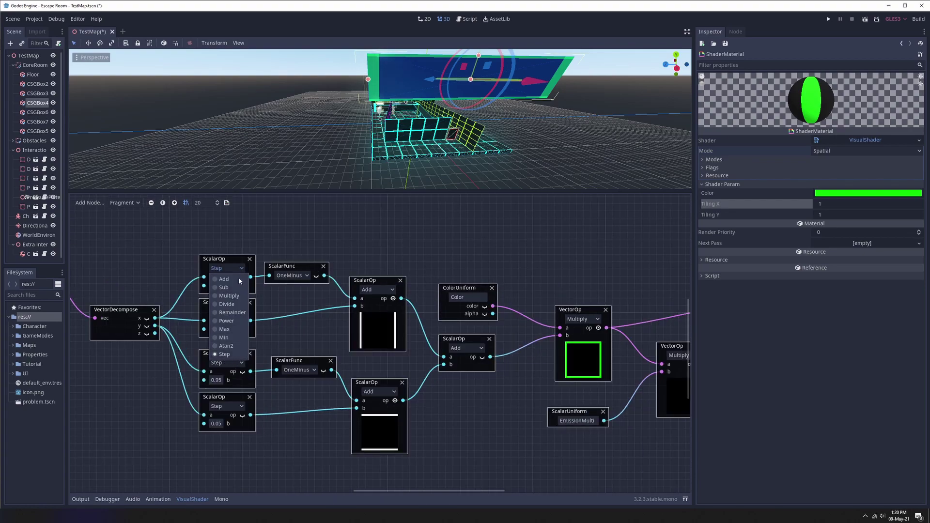
left_click(167, 295)
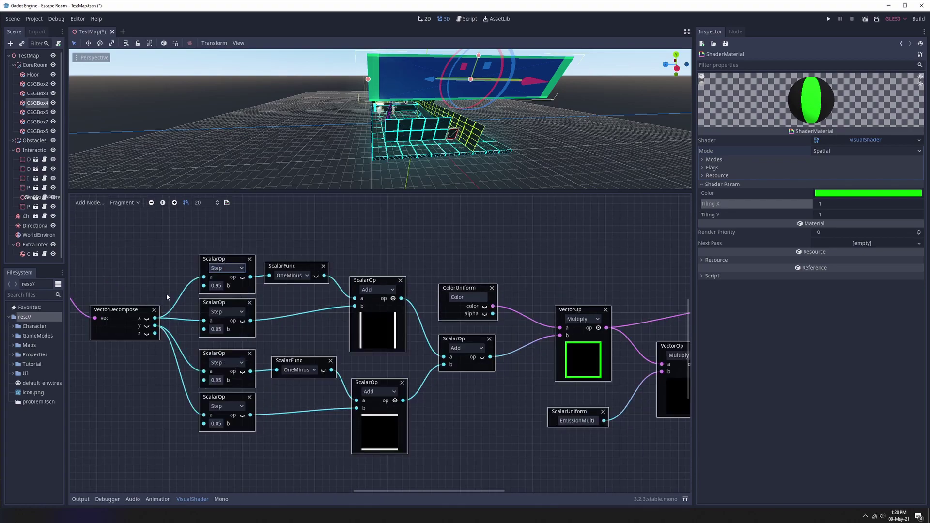
left_click(147, 318)
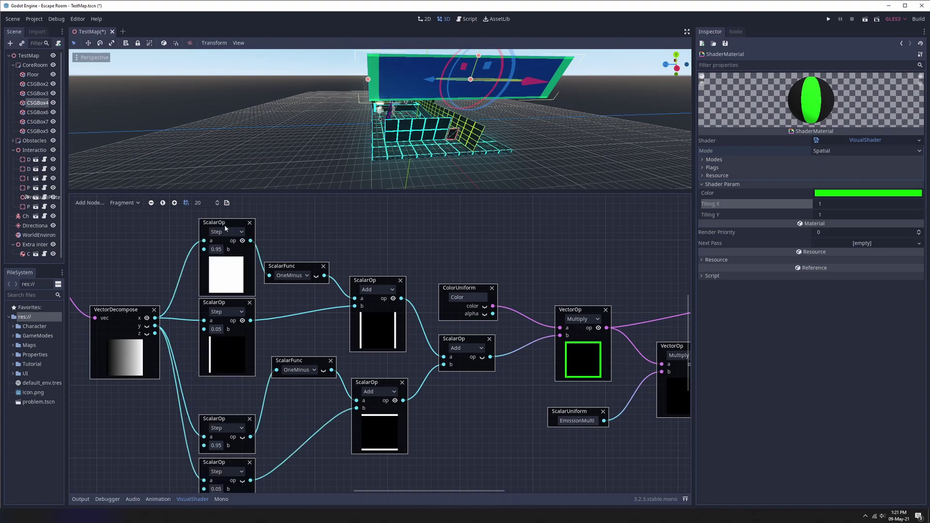
left_click(226, 231)
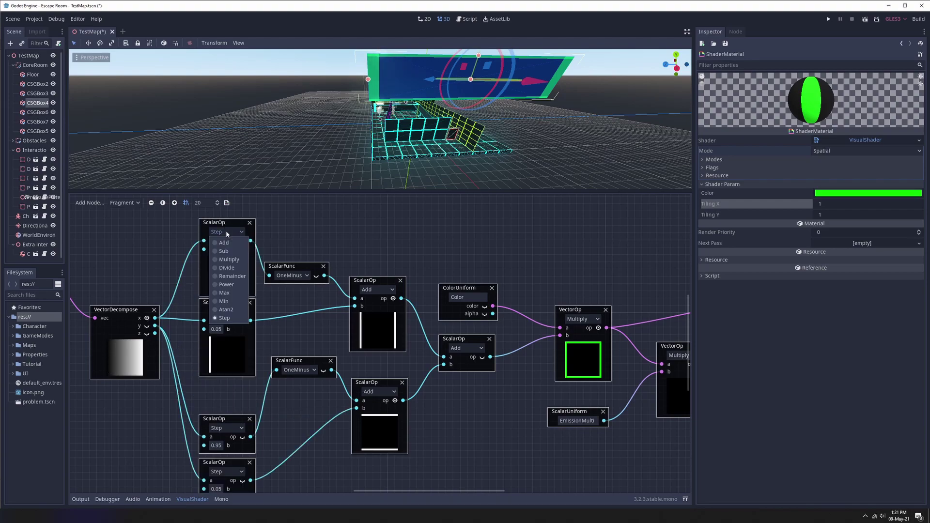
left_click(226, 231)
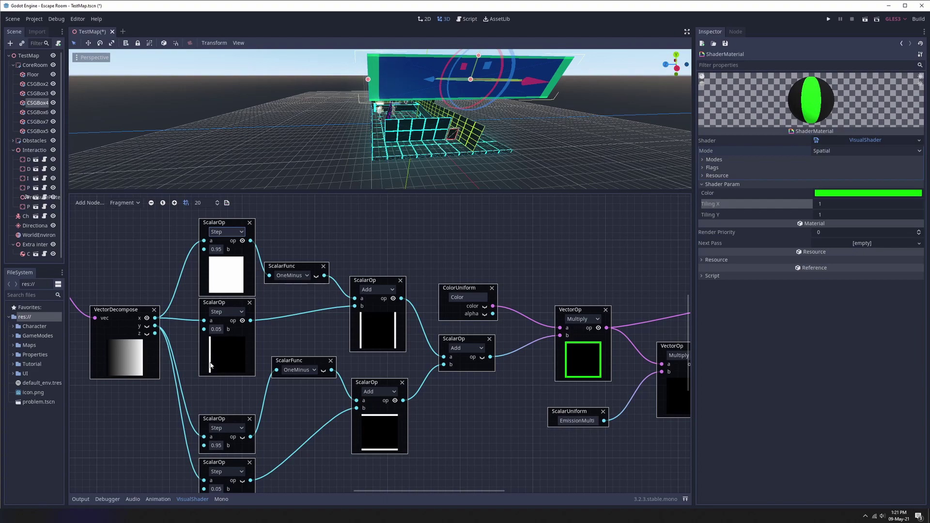
Keep OneMinus as the new function node's operation and show its output preview
middle_click_drag(237, 317, 180, 340)
left_click(243, 298)
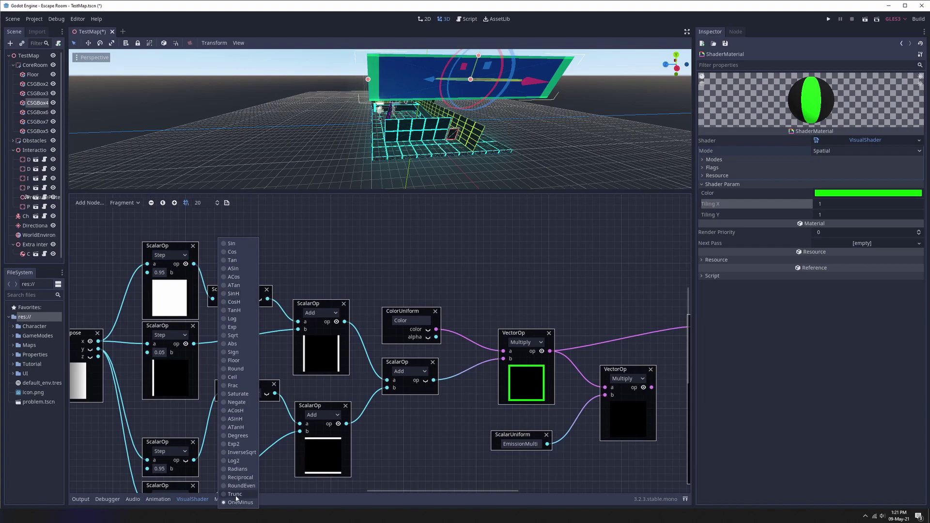
left_click(282, 274)
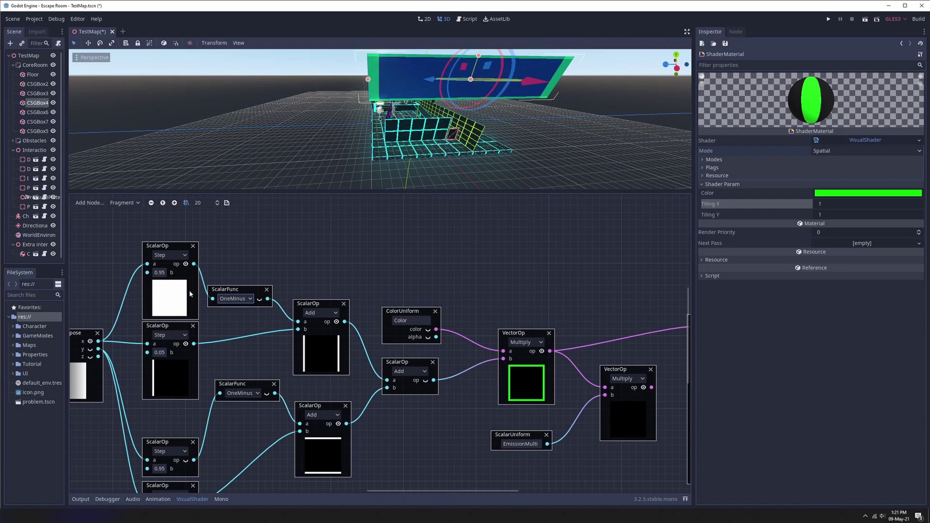
left_click(260, 299)
left_click_drag(255, 294, 253, 254)
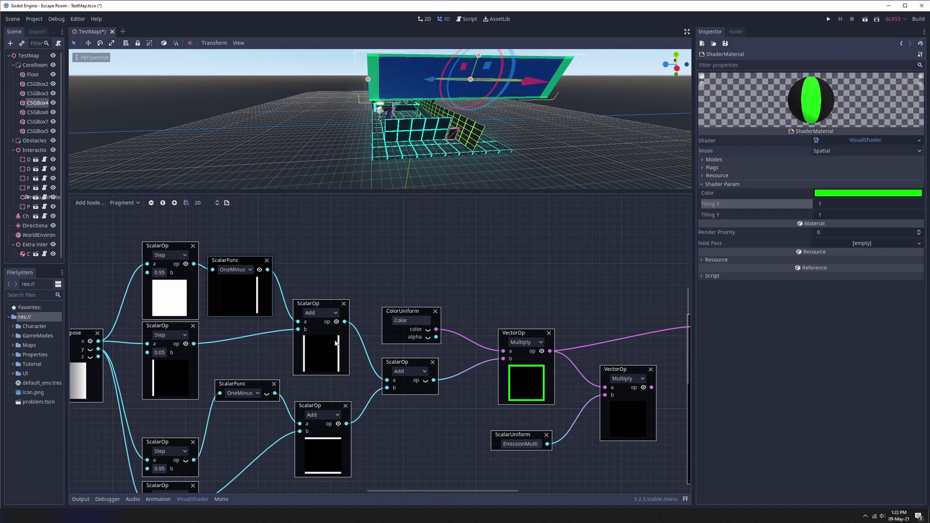
Turn on previews for the y component, lower OneMinus and 0.05 Step nodes
middle_click_drag(266, 394, 304, 290)
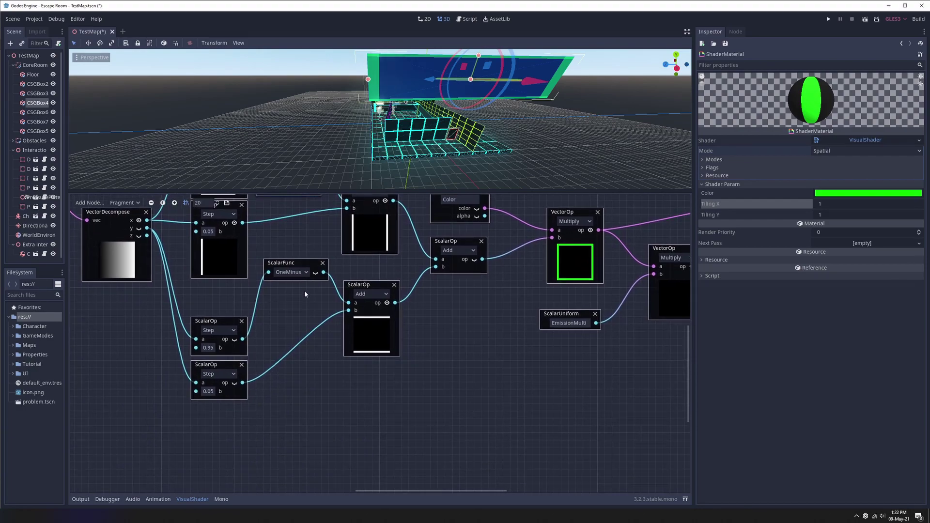
left_click(139, 228)
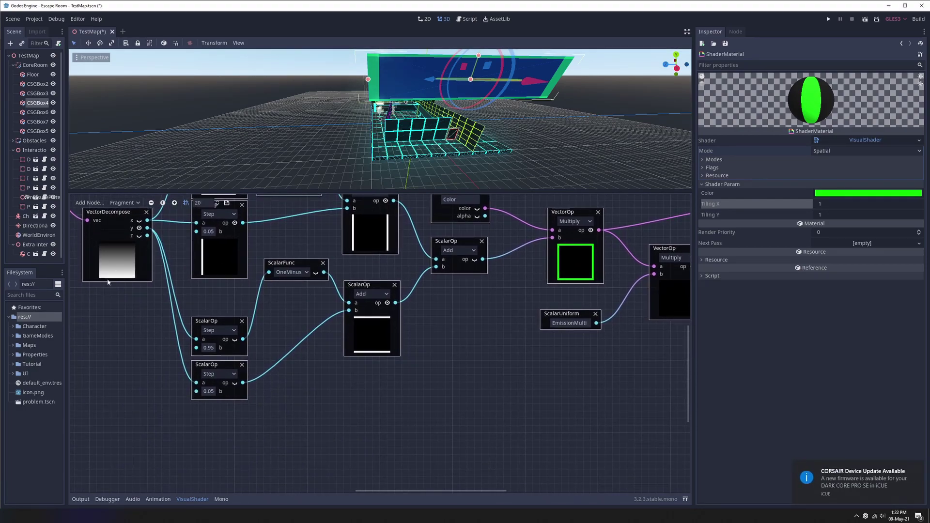
left_click(235, 339)
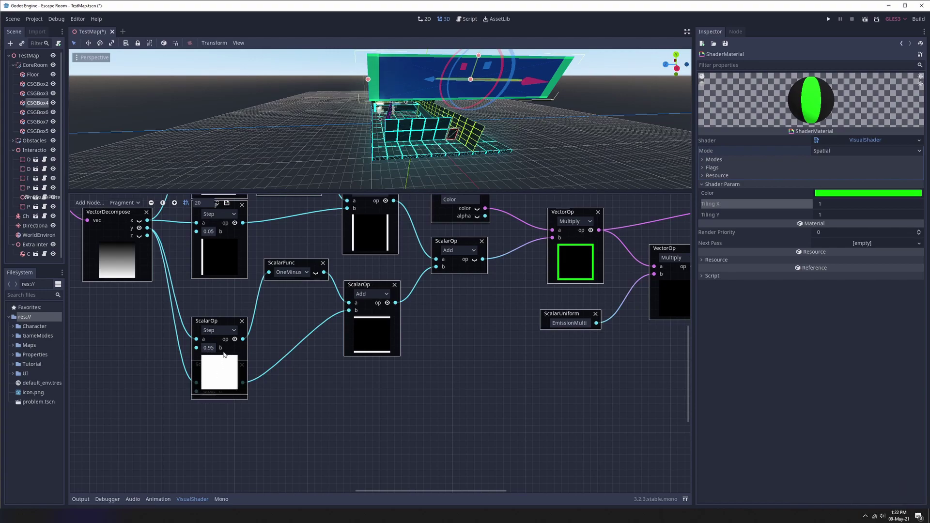
left_click(316, 273)
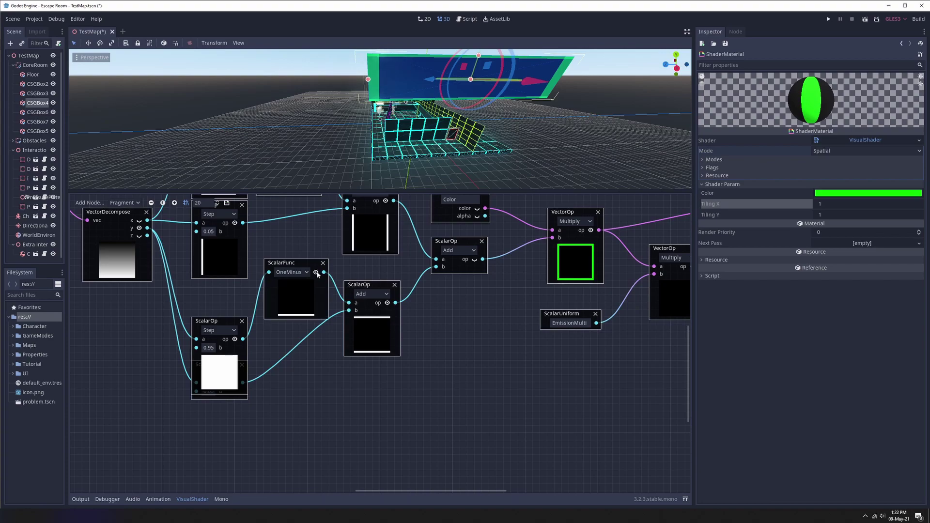
left_click(235, 339)
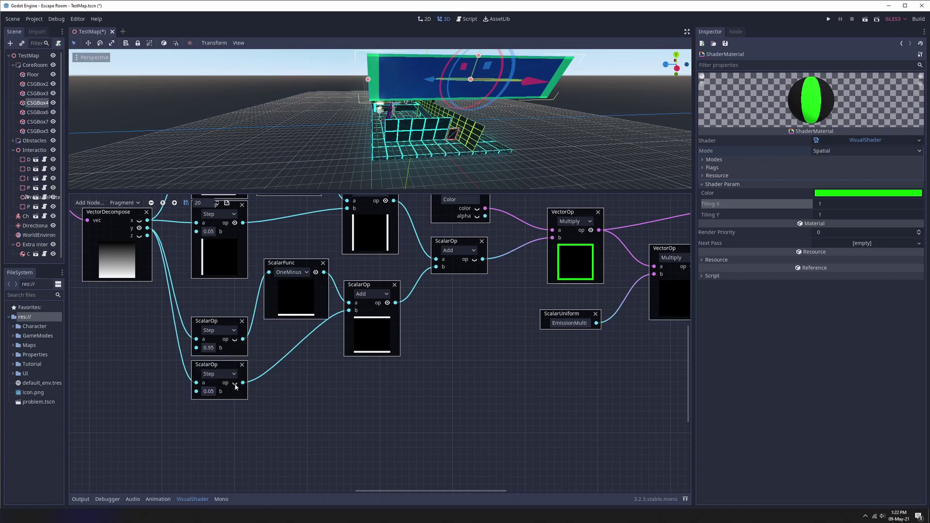
left_click(235, 384)
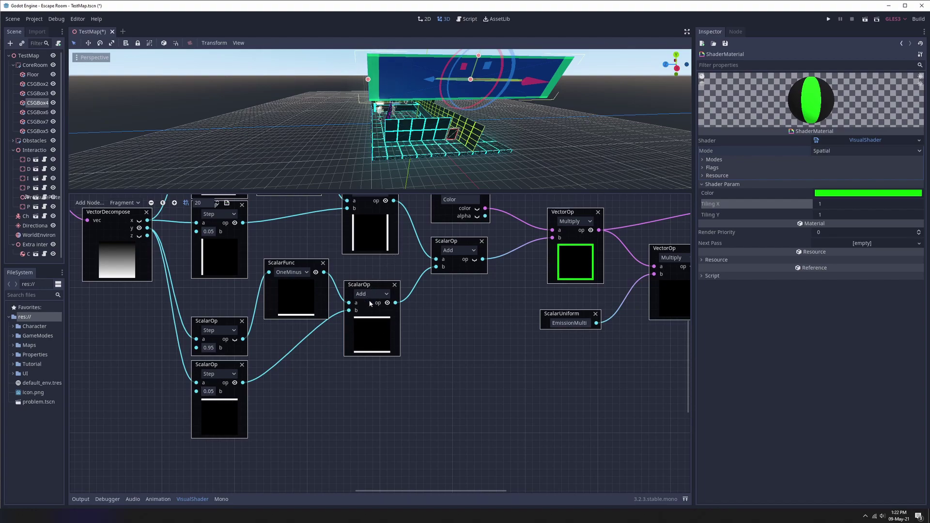
Enable the final Add node's preview to show the merged white square outline
middle_click_drag(475, 285, 370, 355)
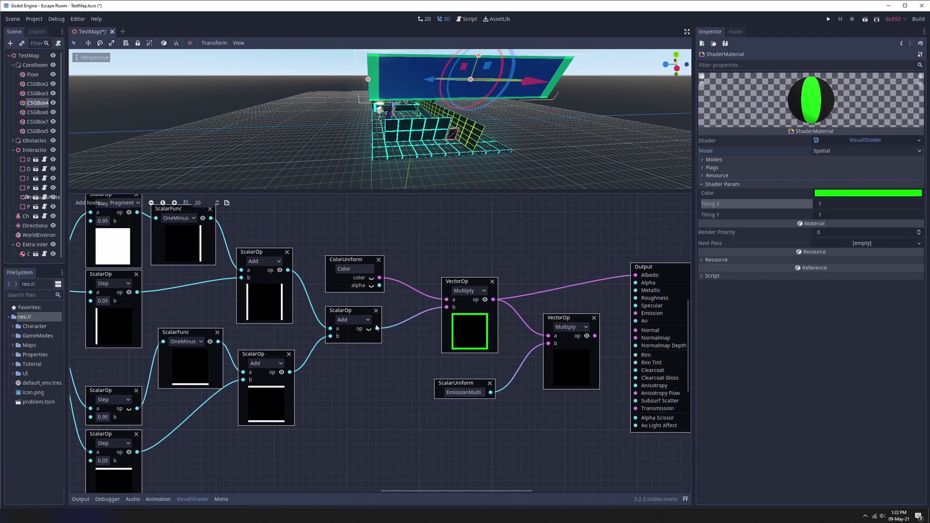
left_click(369, 329)
mouse_move(181, 316)
middle_mouse_down()
mouse_move(496, 324)
mouse_move(191, 304)
middle_mouse_up()
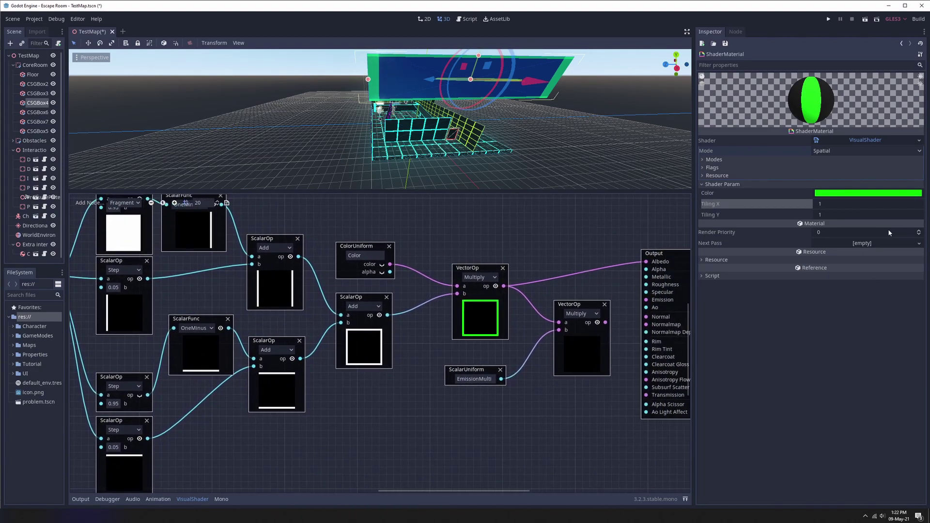
Enter 3 for both Tiling X and Tiling Y in the Inspector's Shader Param section
left_click(832, 200)
type("3")
key("Tab")
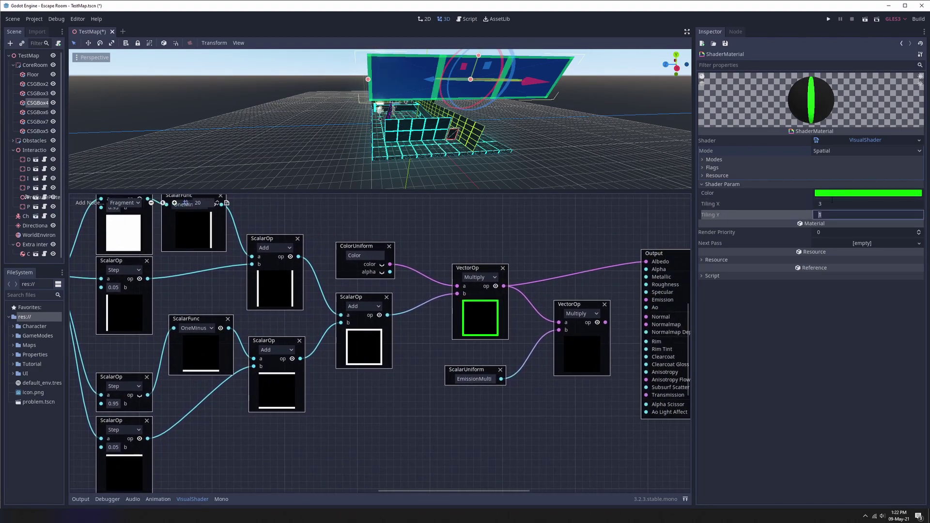
type("3")
key("Return")
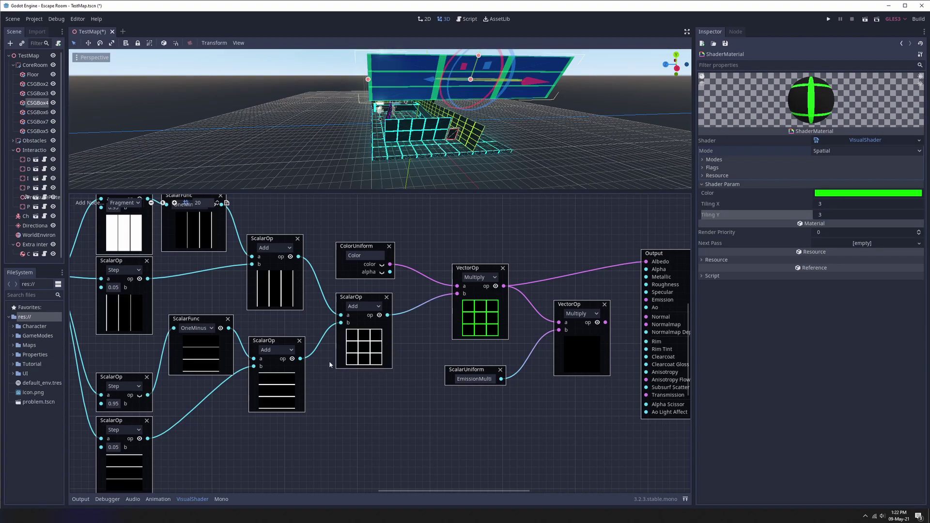
middle_click_drag(348, 381, 207, 403)
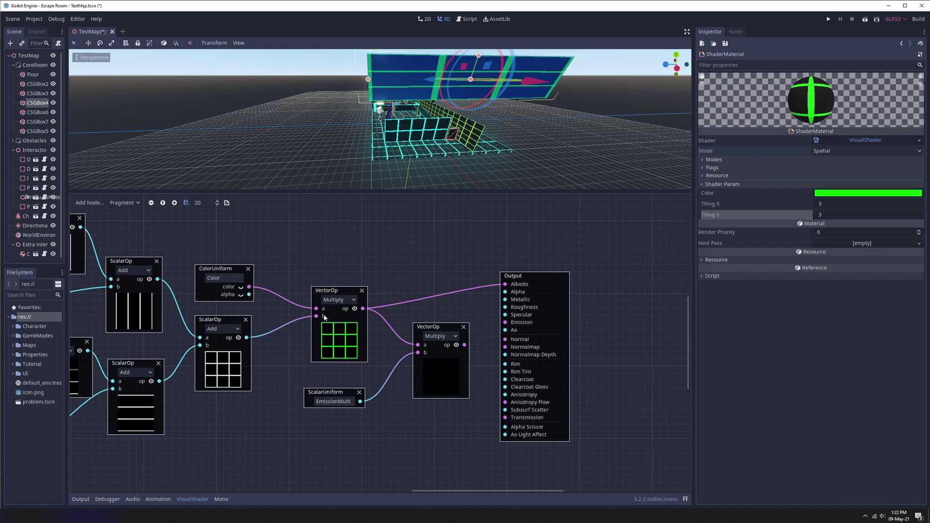
Preview the Color node and change the Color parameter to the darker green 246722
left_click(241, 288)
left_click_drag(226, 270, 226, 226)
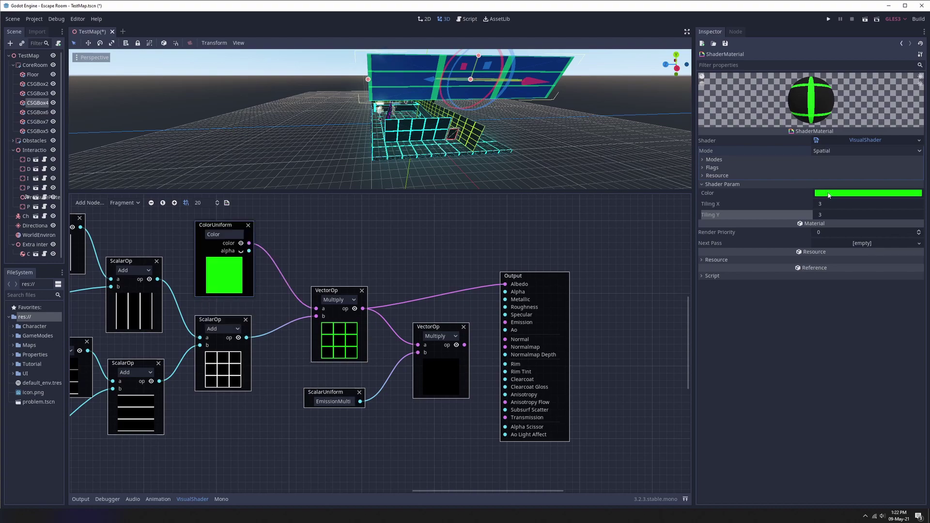
left_click(827, 195)
mouse_move(783, 67)
left_mouse_down()
mouse_move(769, 81)
mouse_move(772, 70)
left_mouse_up()
left_click(819, 332)
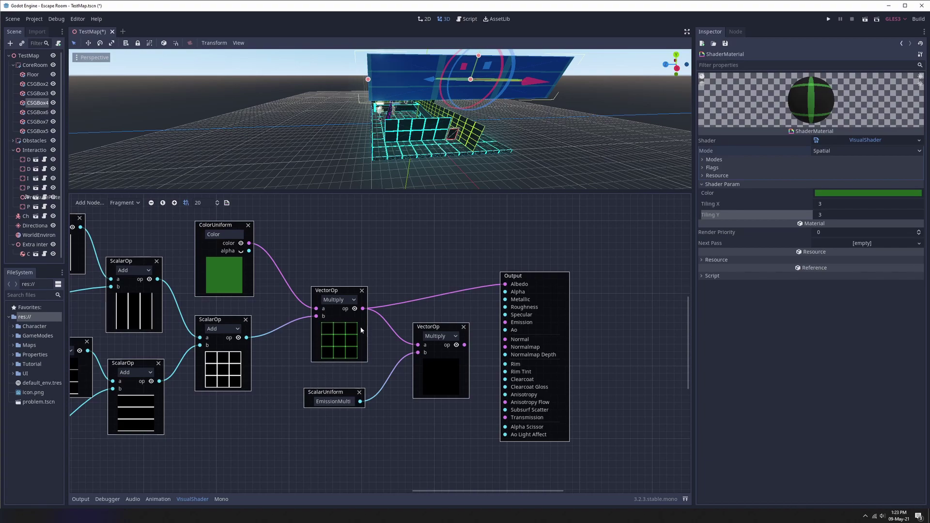
middle_click_drag(583, 251, 498, 281)
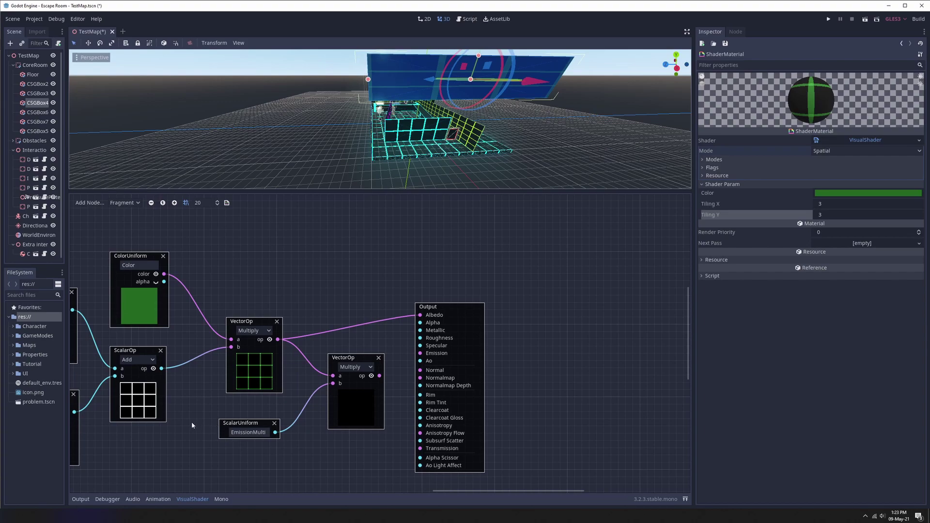
Wire the lower Multiply output into the Output's Emission port and set Emission Multiplier to 5
left_click(242, 424)
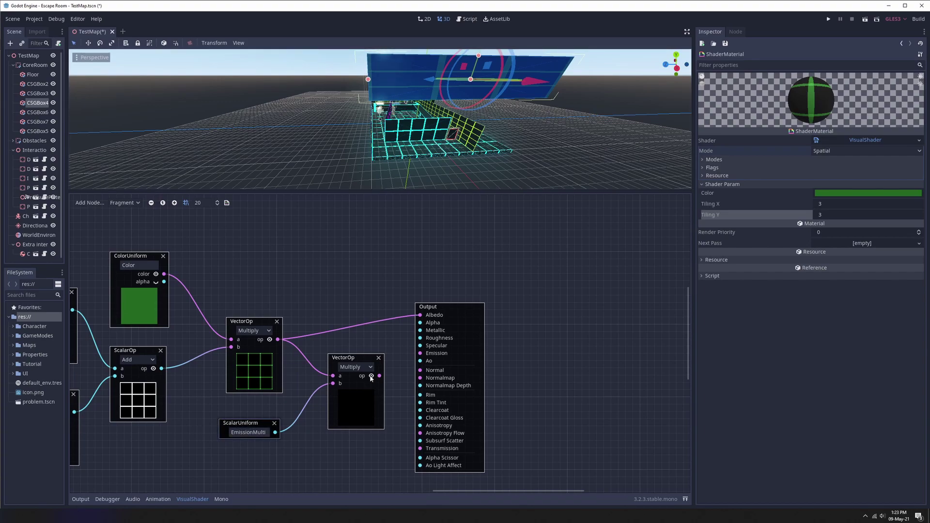
left_click_drag(380, 376, 423, 358)
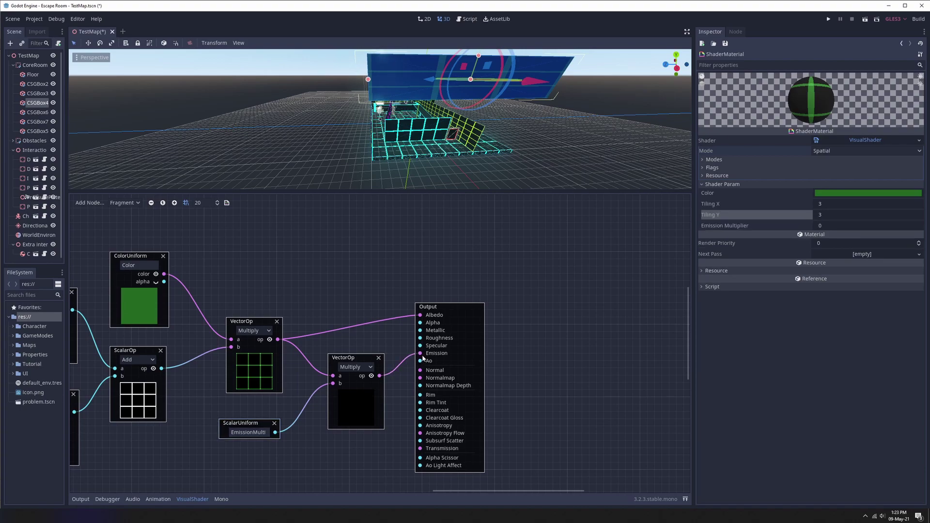
left_click(827, 226)
type("5")
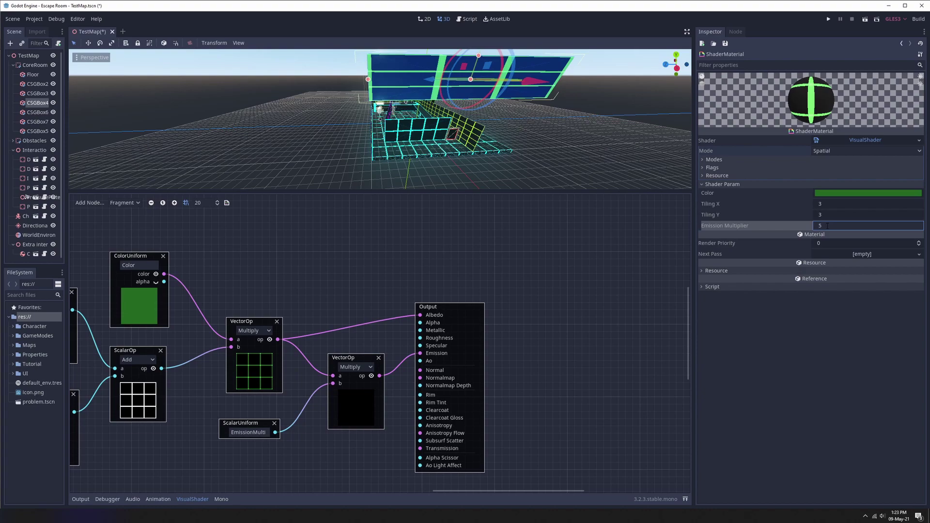
left_click(371, 376)
left_click(371, 376)
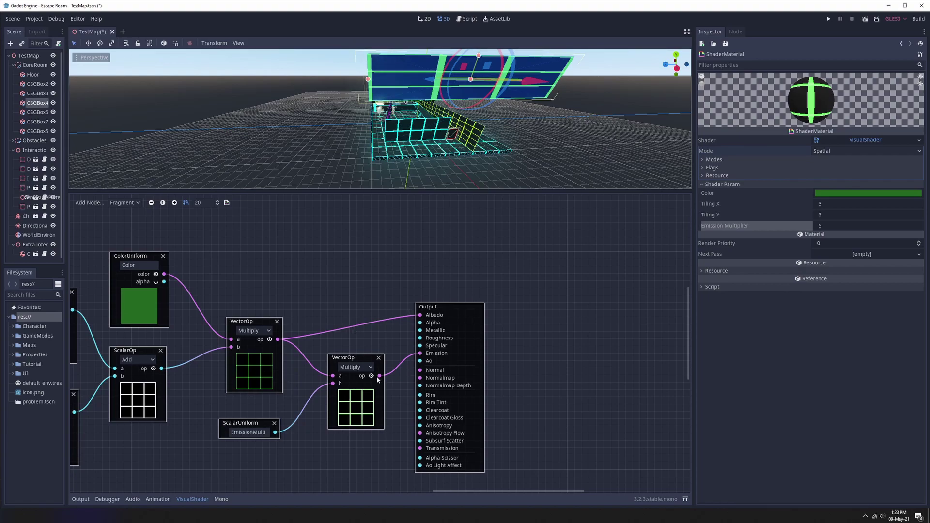
middle_click_drag(491, 357, 478, 383)
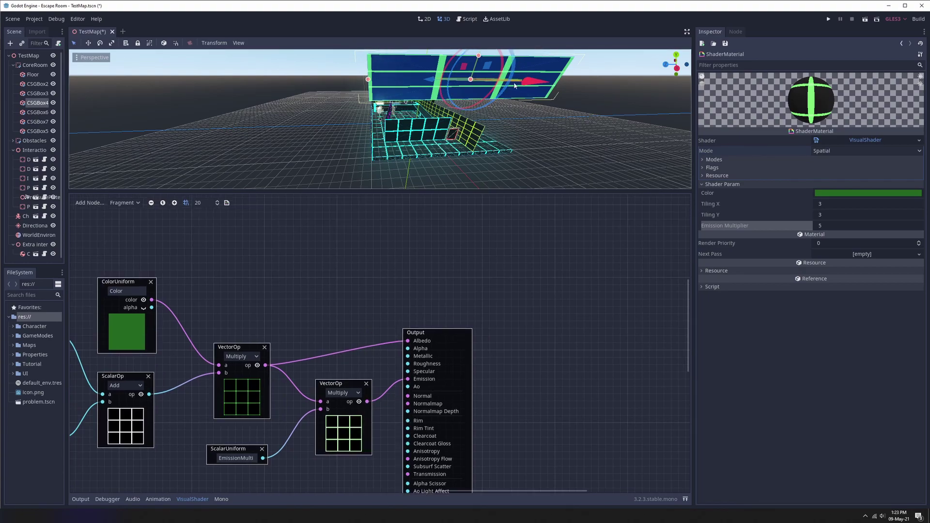
middle_click_drag(245, 273, 929, 278)
middle_click_drag(139, 300, 343, 339)
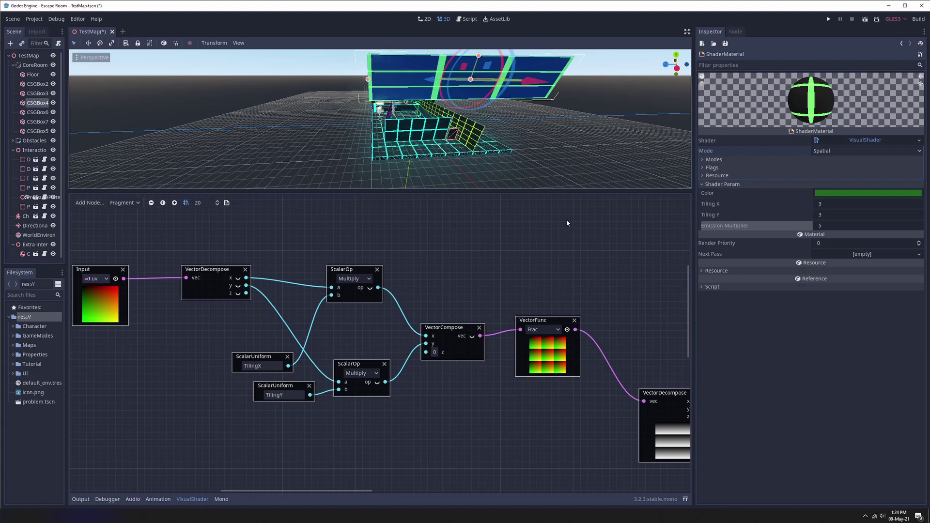
Change Tiling X to 5 and Tiling Y to 2 under Shader Param
middle_click_drag(597, 257, 464, 296)
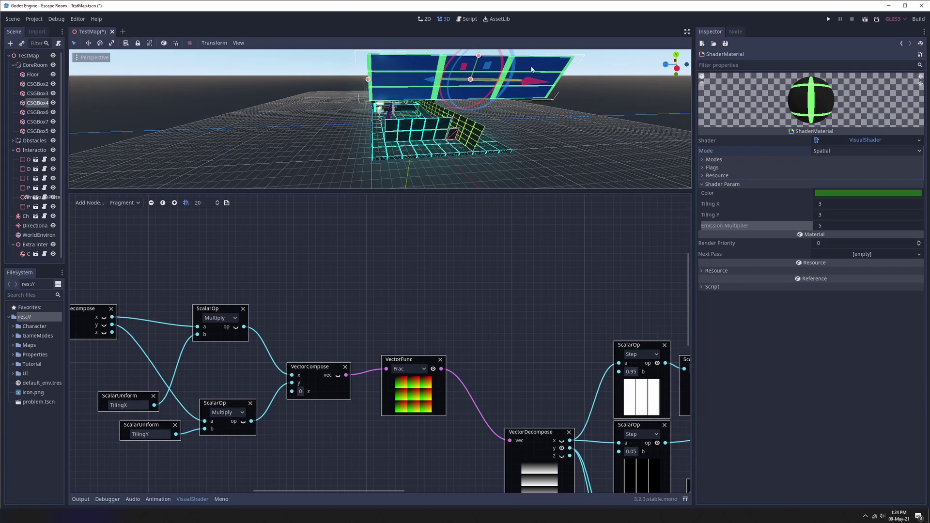
left_click_drag(829, 204, 827, 204)
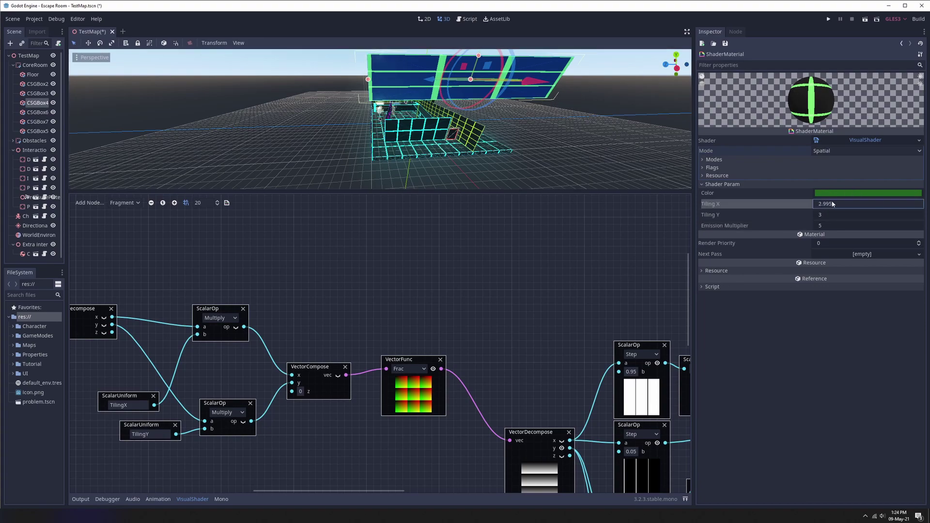
left_click(850, 204)
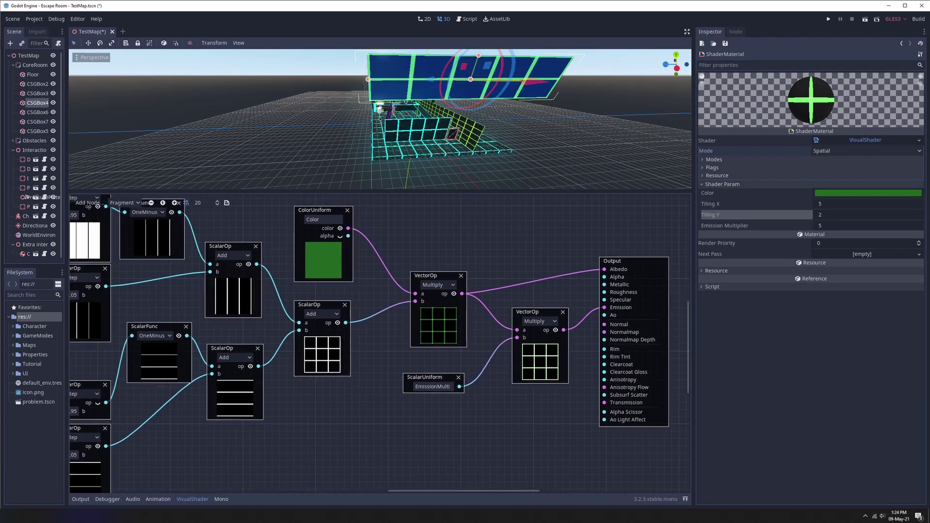
middle_click_drag(642, 389, 507, 364)
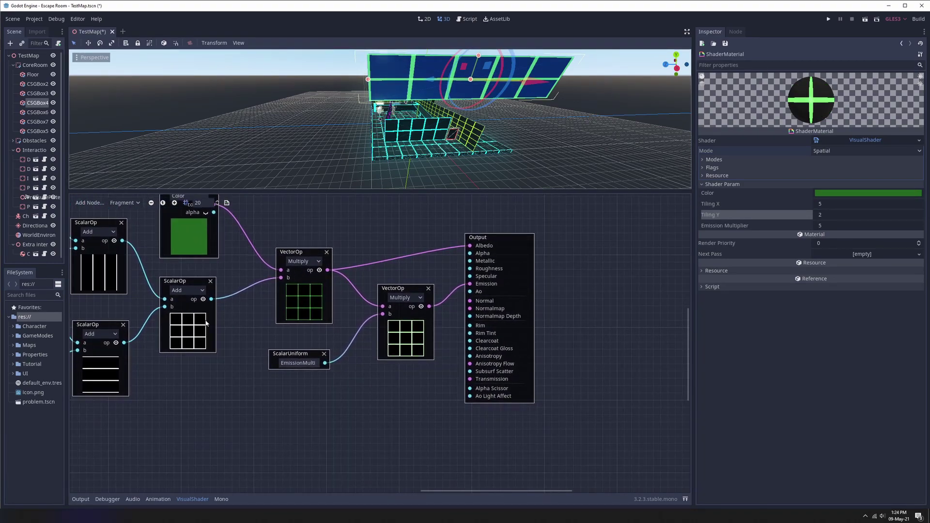
middle_click_drag(348, 420, 398, 427)
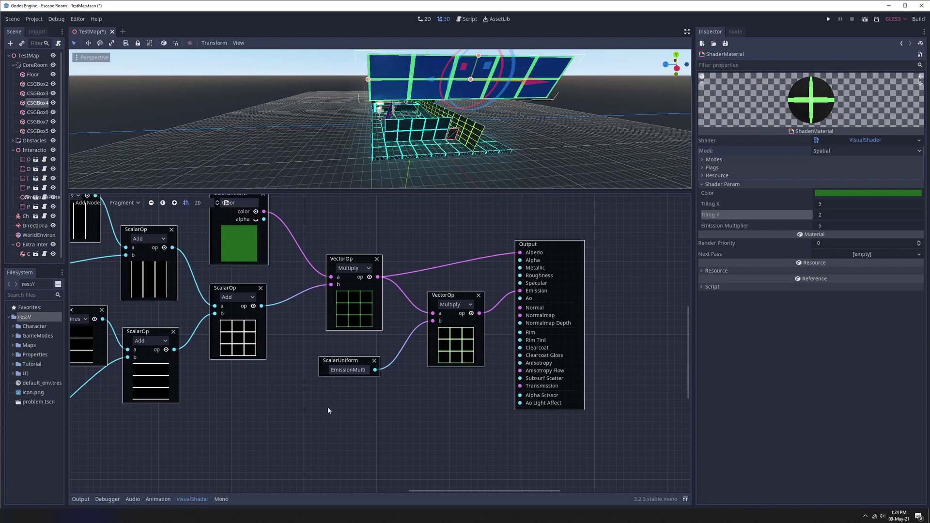
middle_click_drag(379, 414, 418, 431)
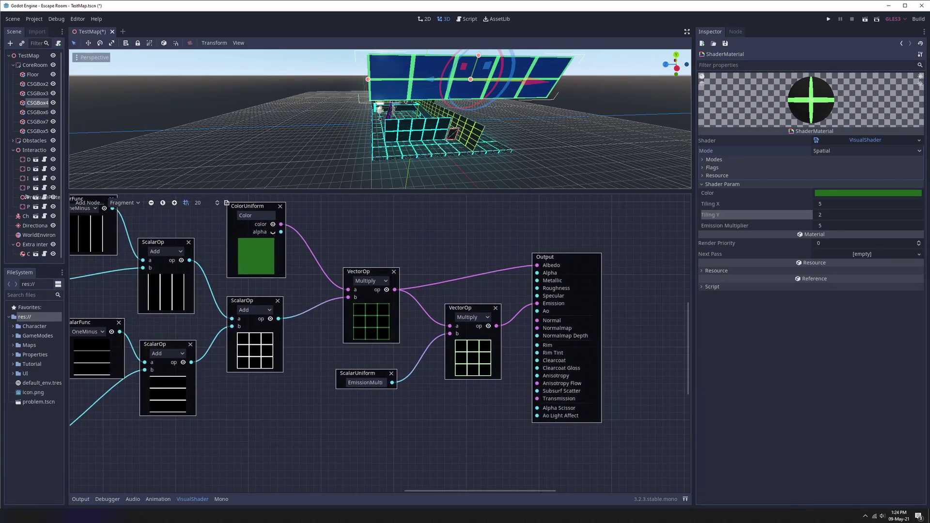